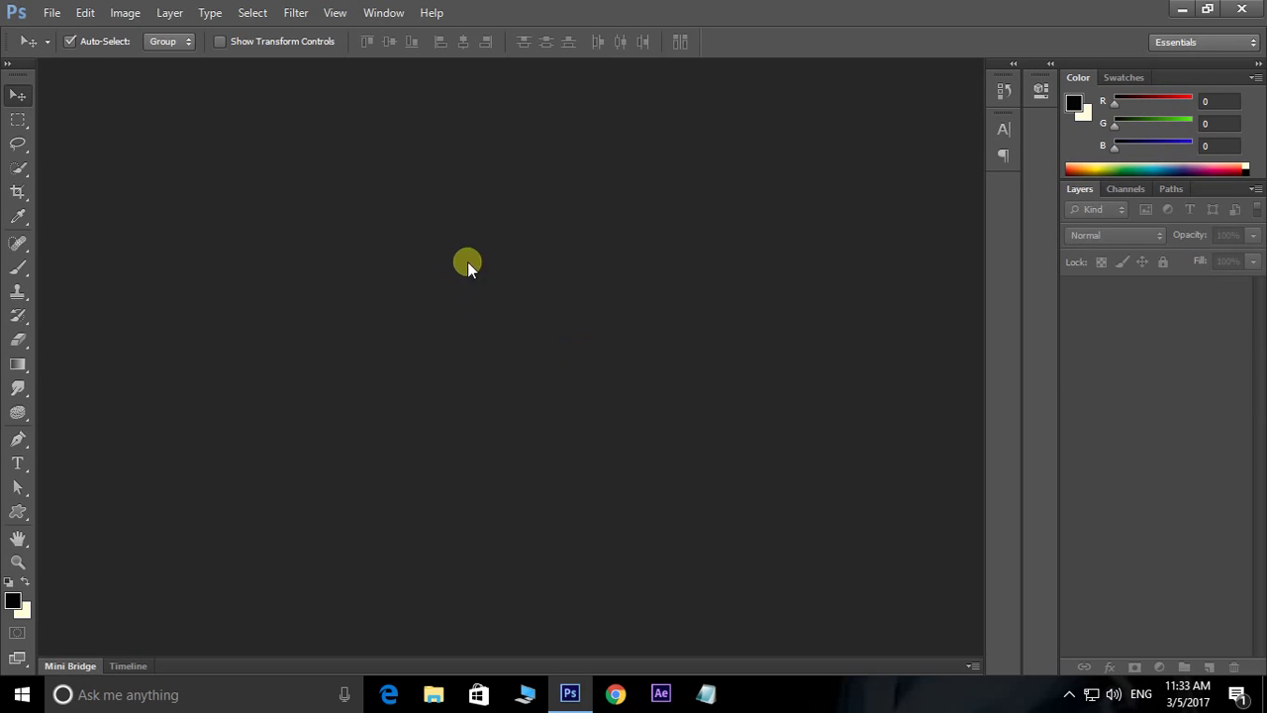
Open 6pack.jpg and the slim man's photo together, making 6pack.jpg the active document
double_click(501, 314)
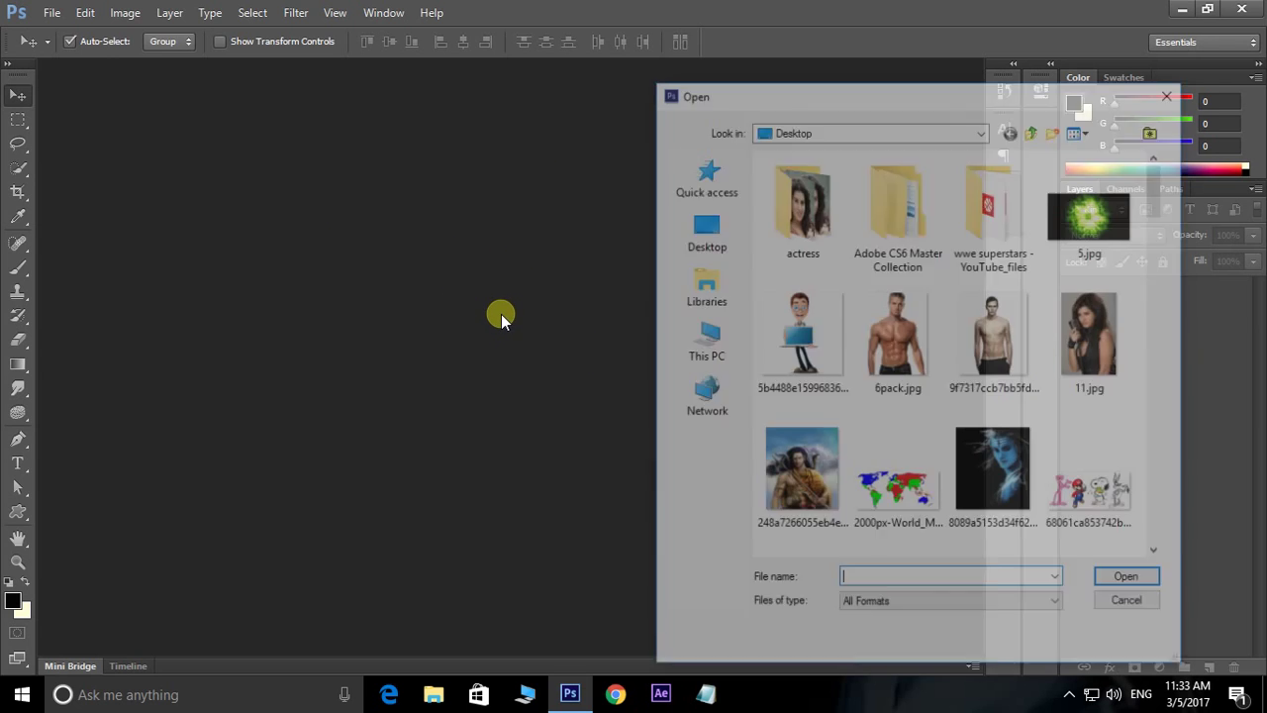
click(898, 336)
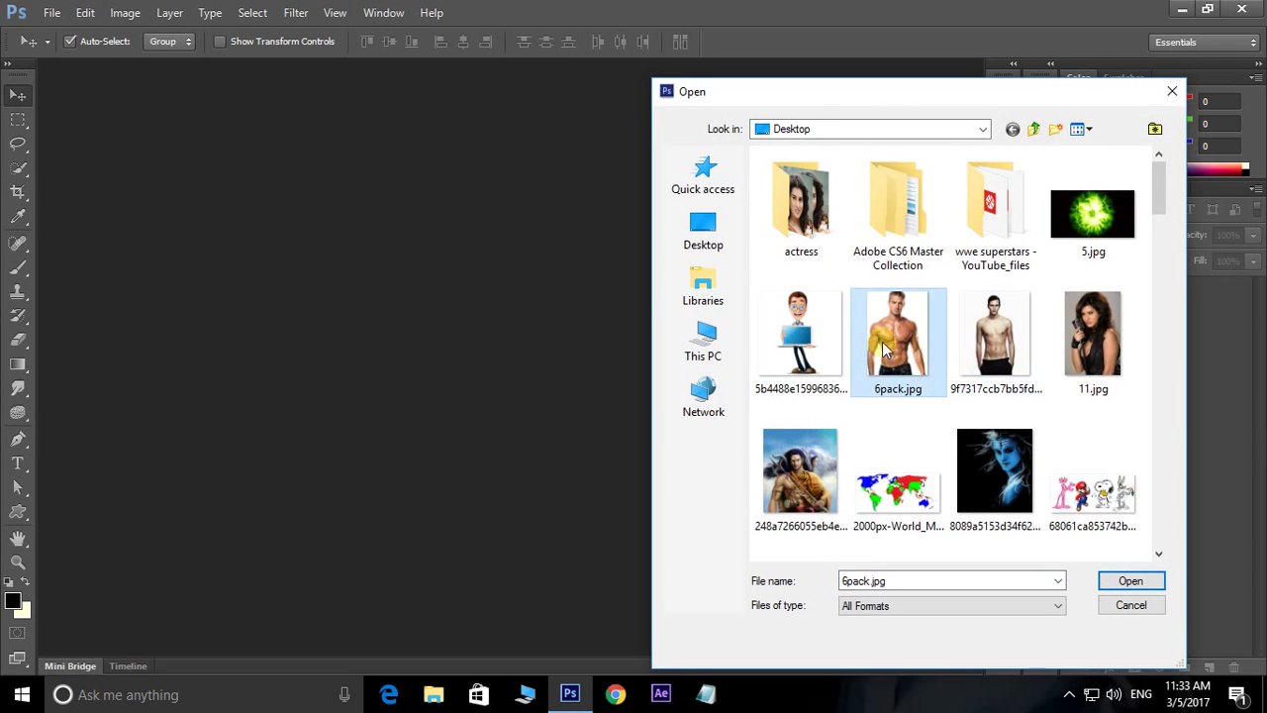
ctrl+click(1004, 341)
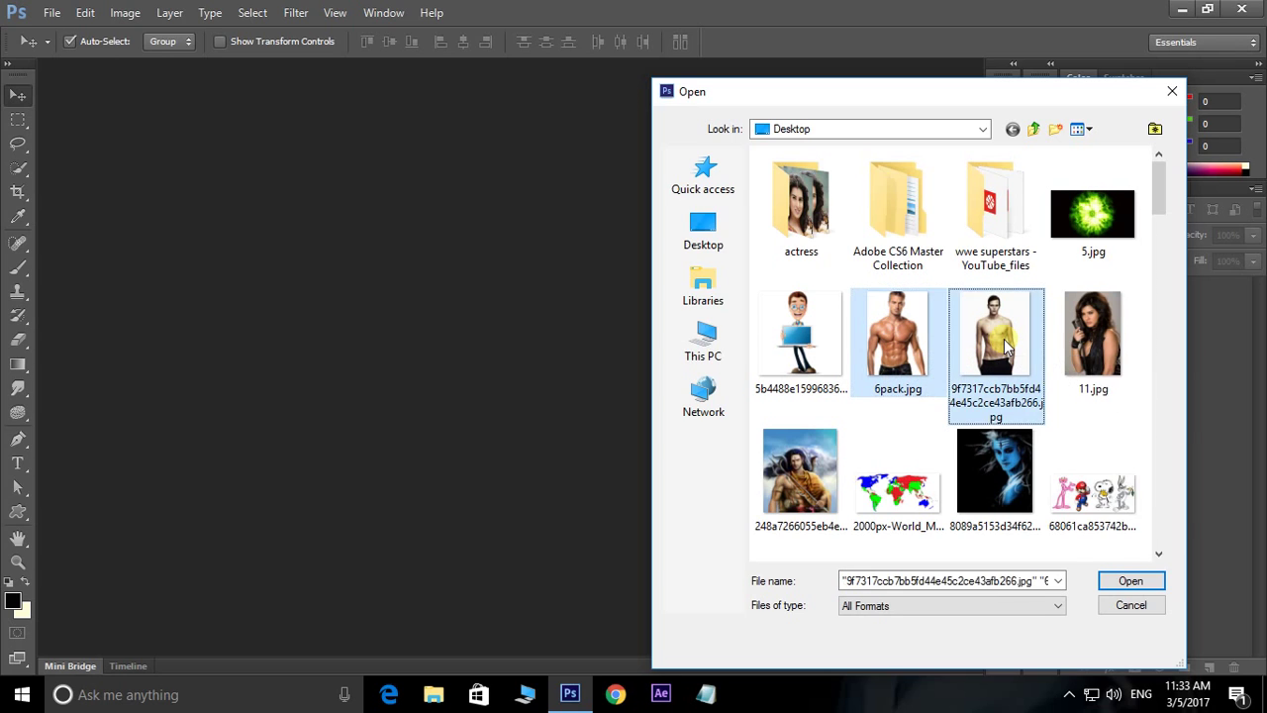
click(1134, 585)
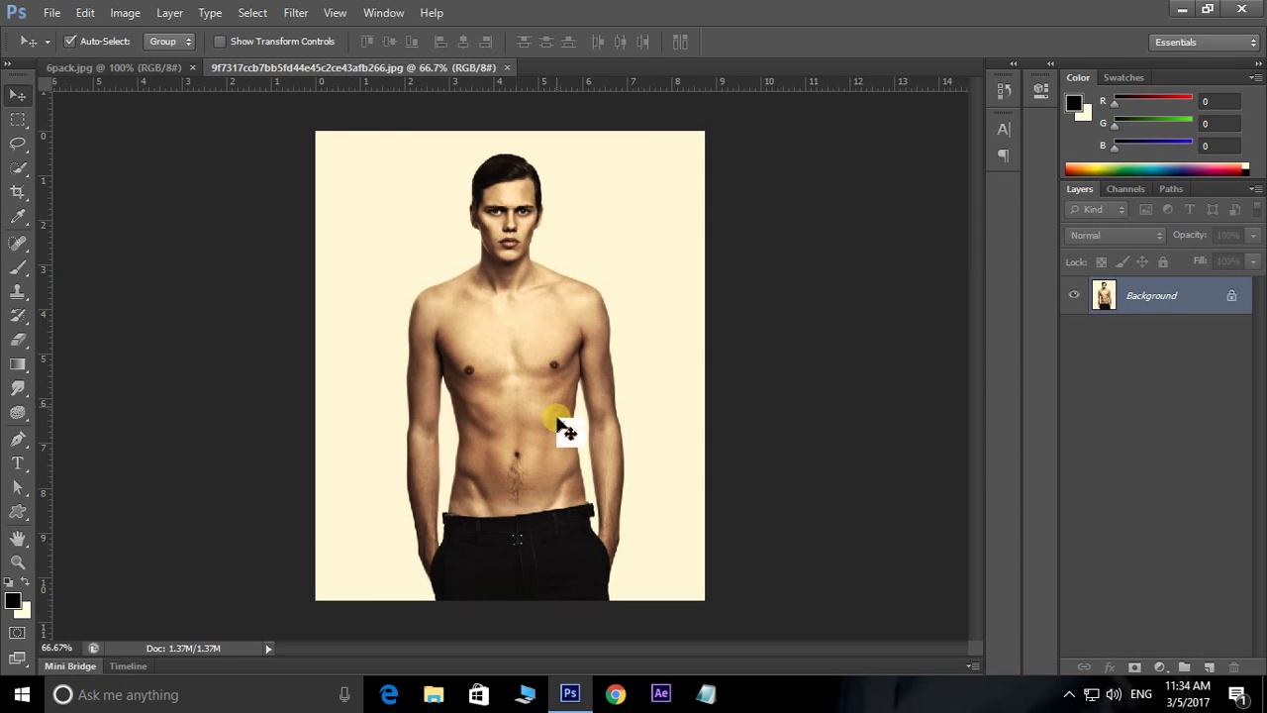
click(131, 68)
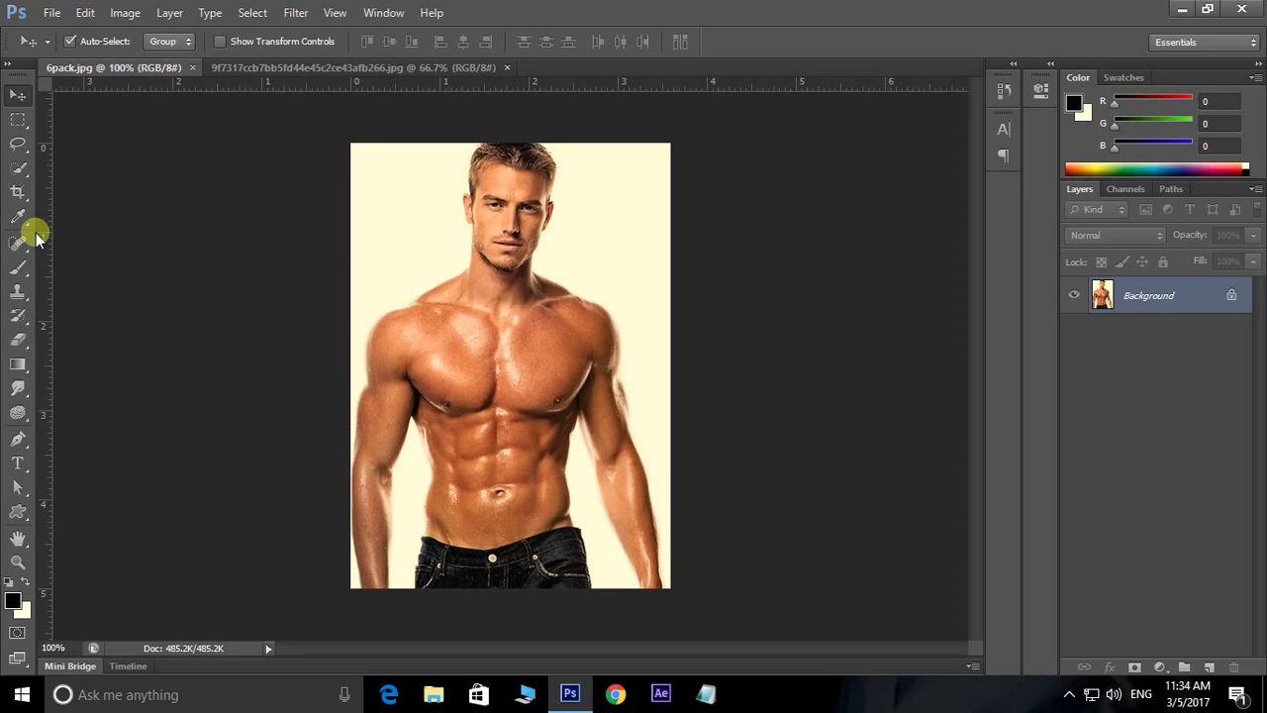
Lasso the muscular chest and abs in 6pack.jpg and drop them onto the slim man's photo as Layer 1
click(17, 145)
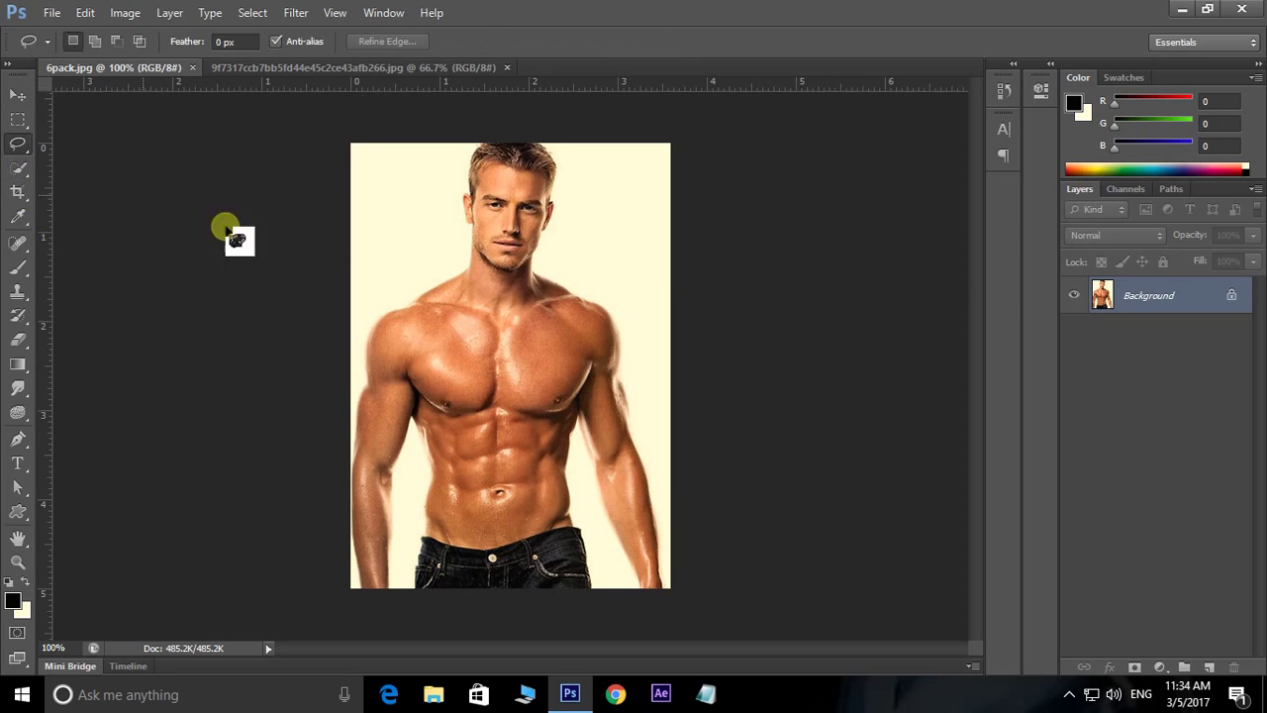
mouse_move(435, 324)
mouse_down()
mouse_move(541, 330)
mouse_move(575, 411)
mouse_move(567, 456)
mouse_up()
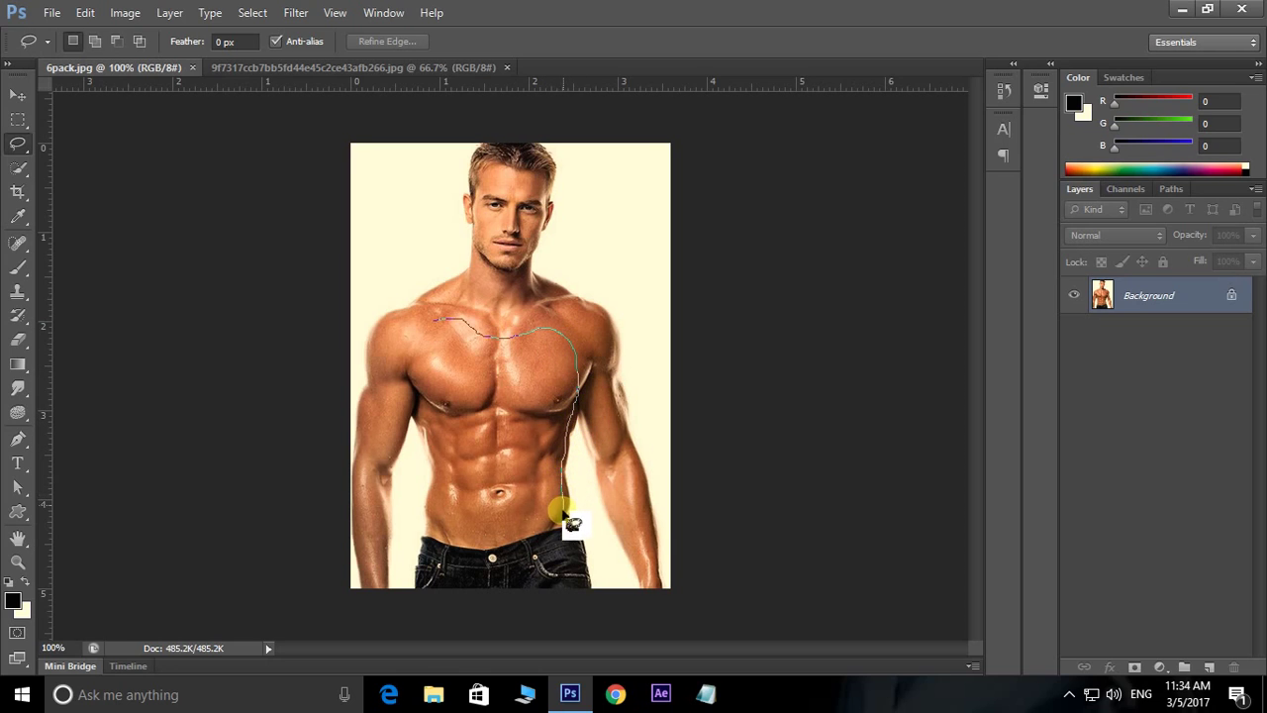
mouse_move(563, 510)
mouse_down()
mouse_move(442, 525)
mouse_move(415, 358)
mouse_move(417, 336)
mouse_move(439, 324)
mouse_up()
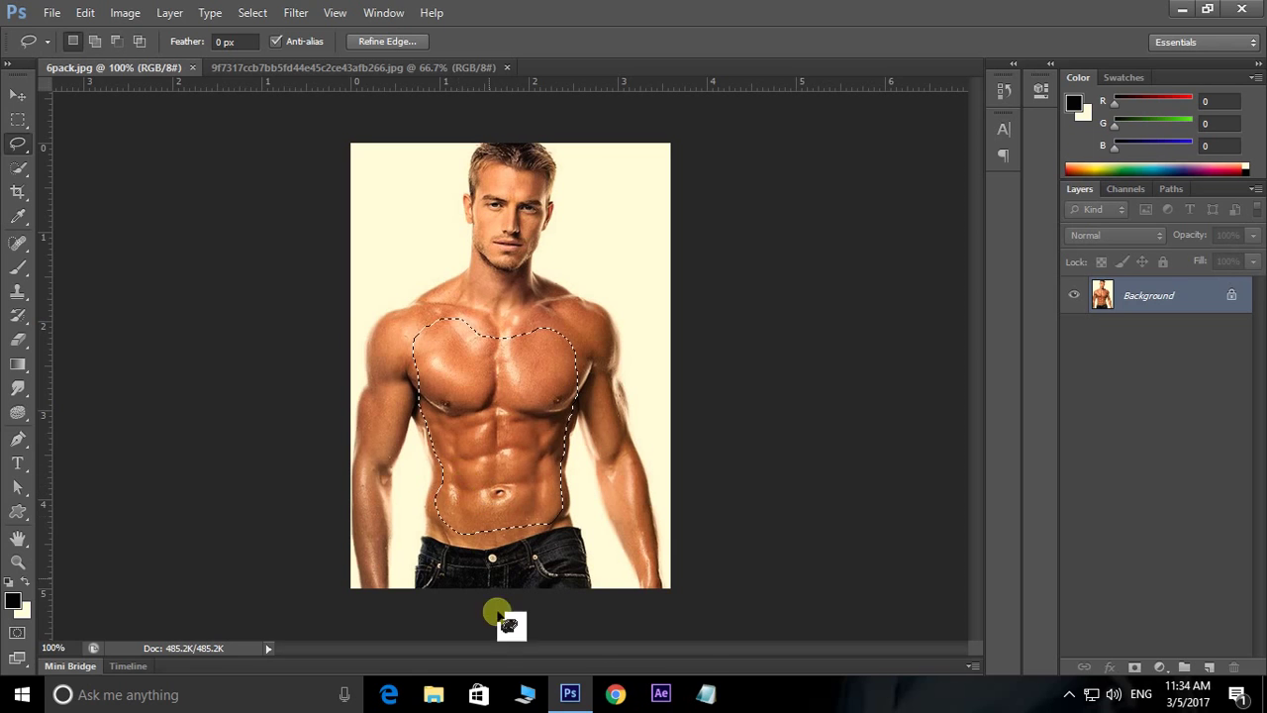
mouse_move(452, 170)
mouse_down()
mouse_move(539, 371)
mouse_move(729, 376)
mouse_up()
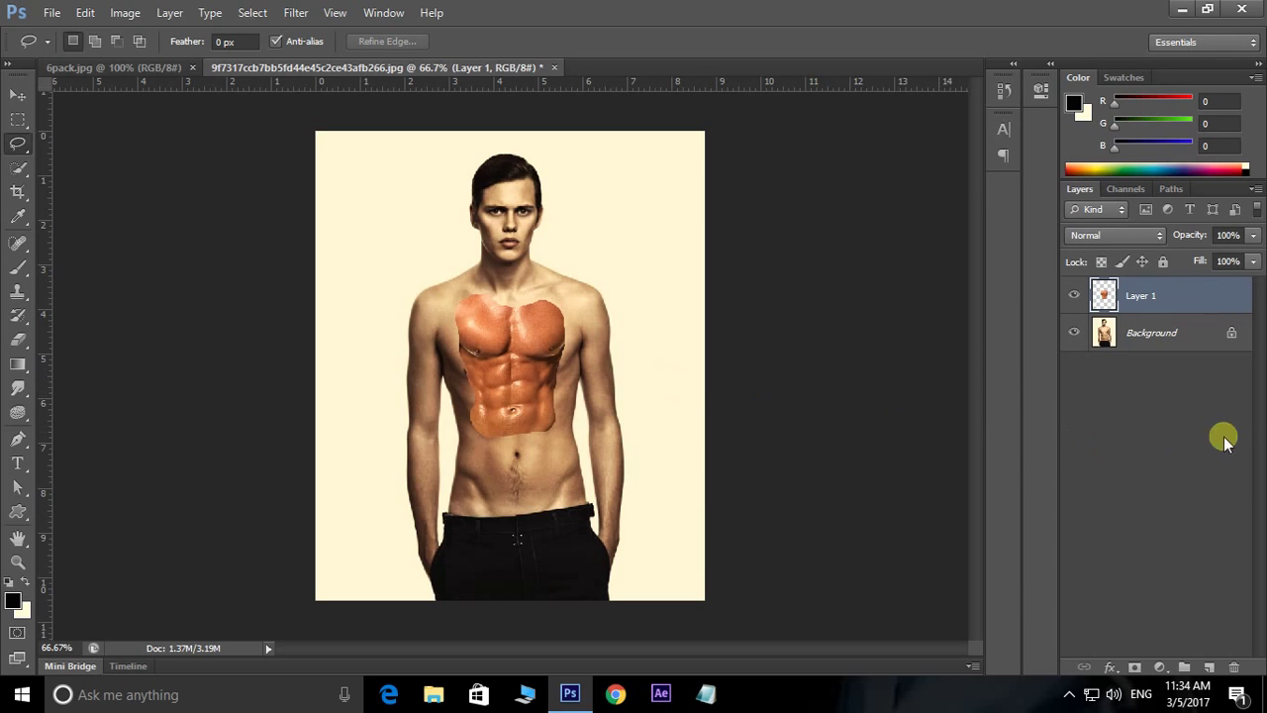
Move Layer 1's abs over the slim man's chest and enlarge them with Free Transform
drag(1161, 297, 159, 190)
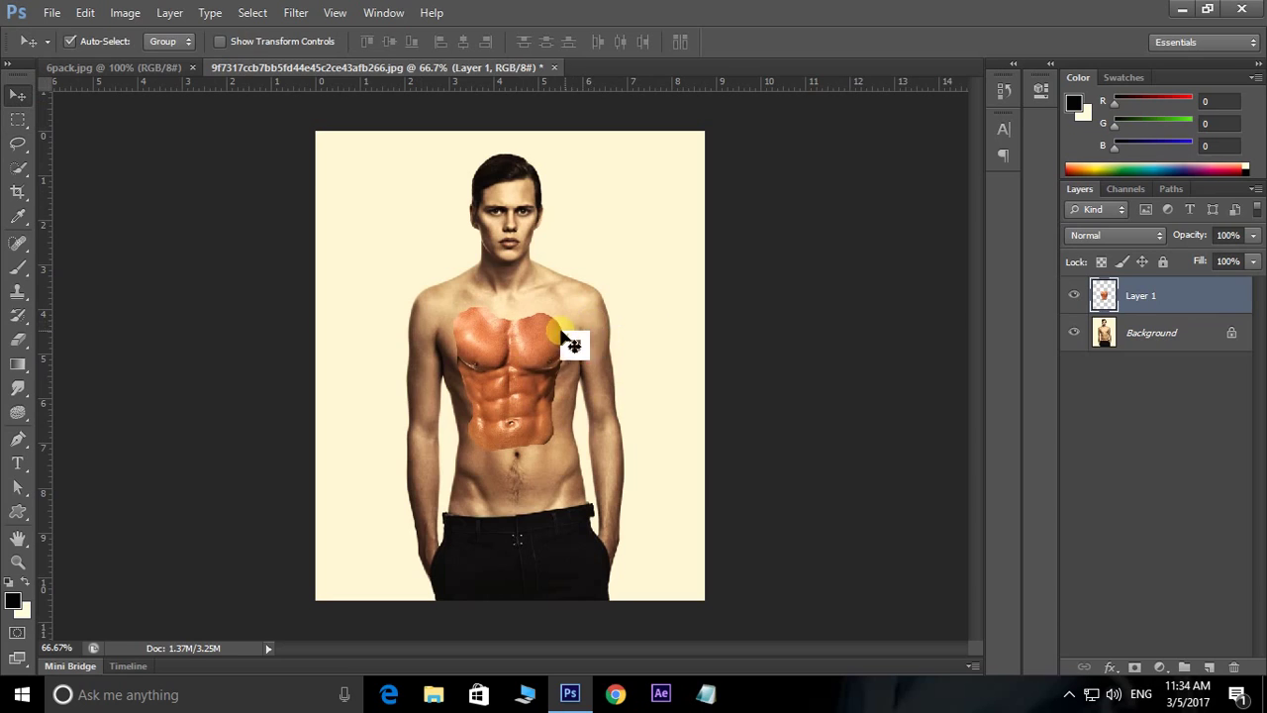
drag(159, 190, 535, 346)
key(ctrl+t)
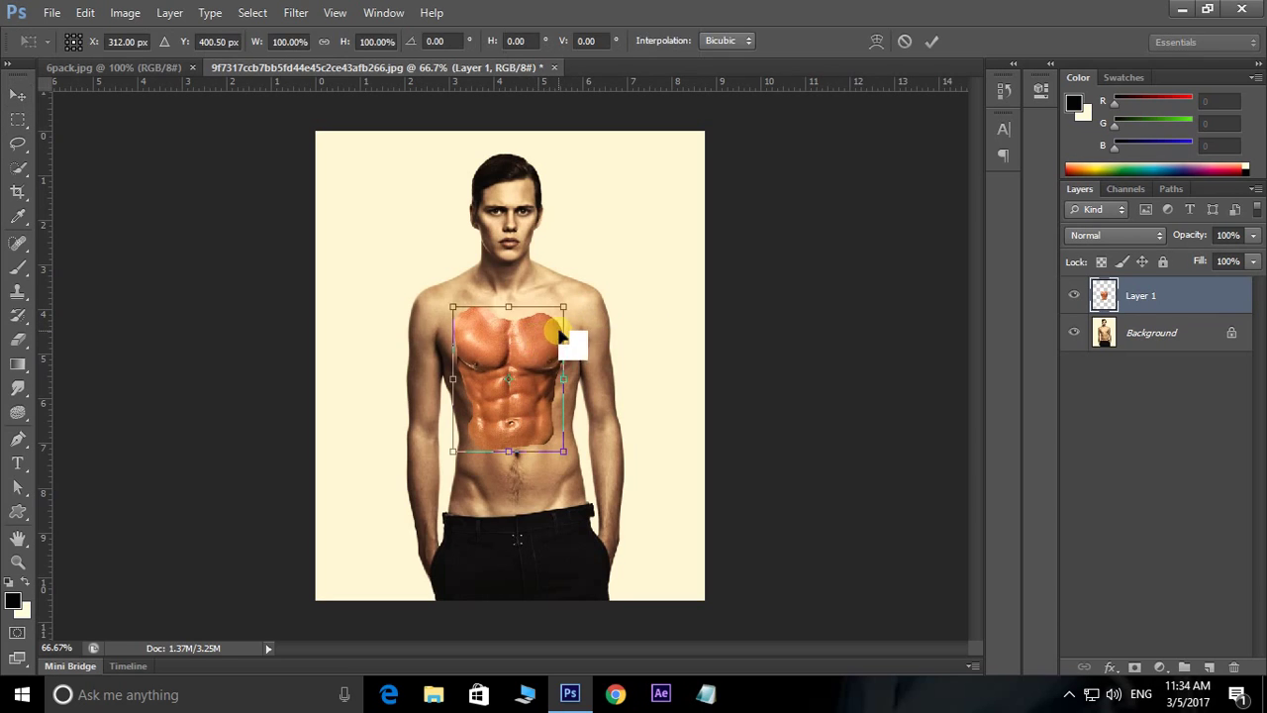
drag(573, 307, 586, 285)
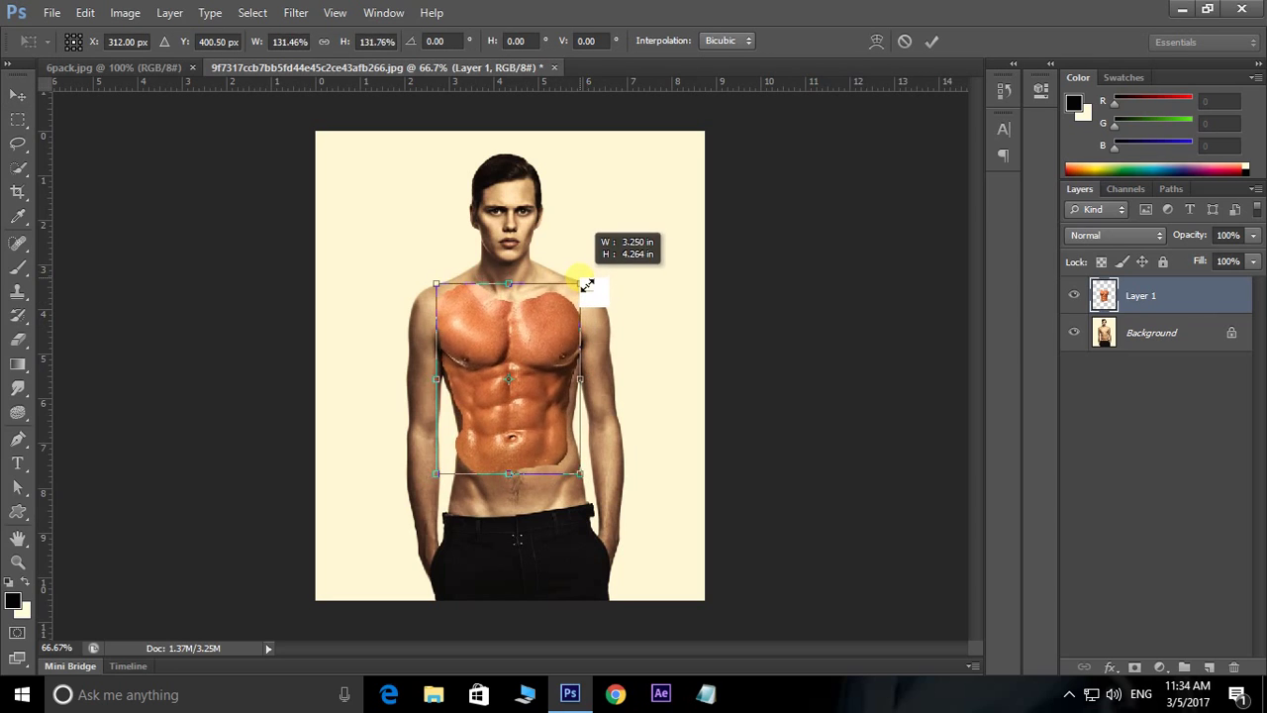
drag(556, 407, 559, 417)
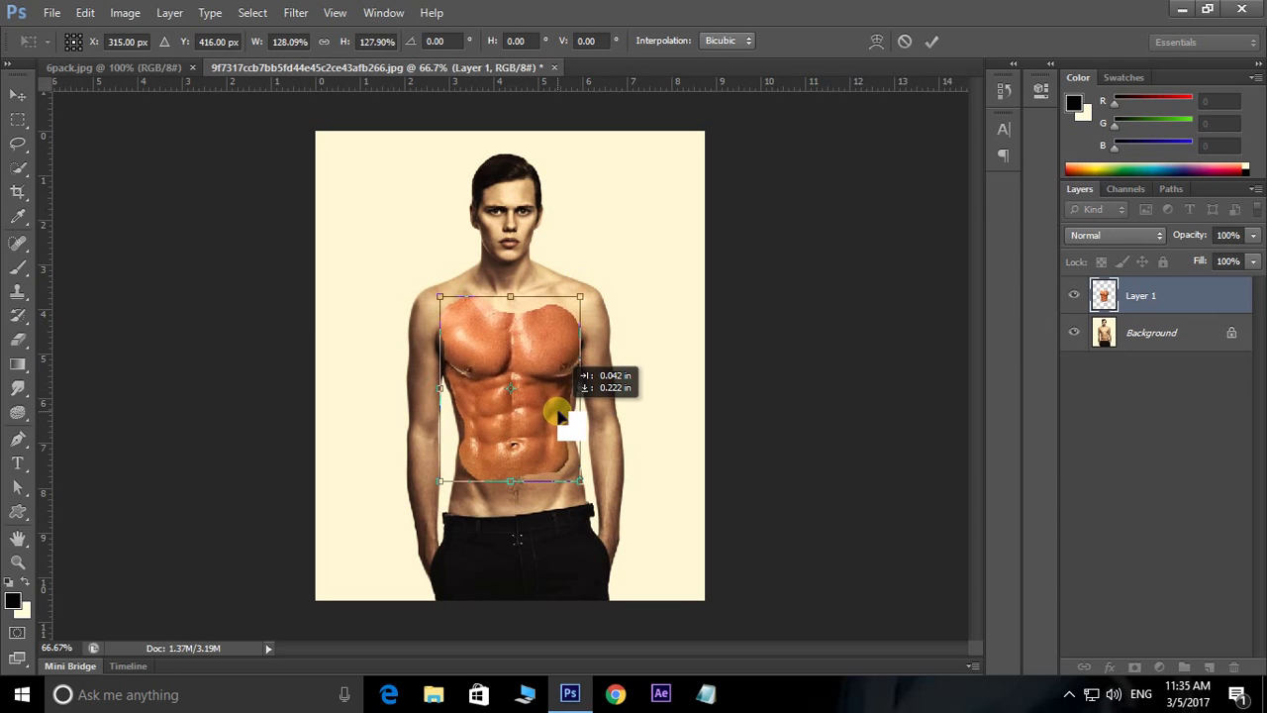
Fine-align the abs at reduced opacity, commit the transform, and restore 100% opacity
click(1255, 236)
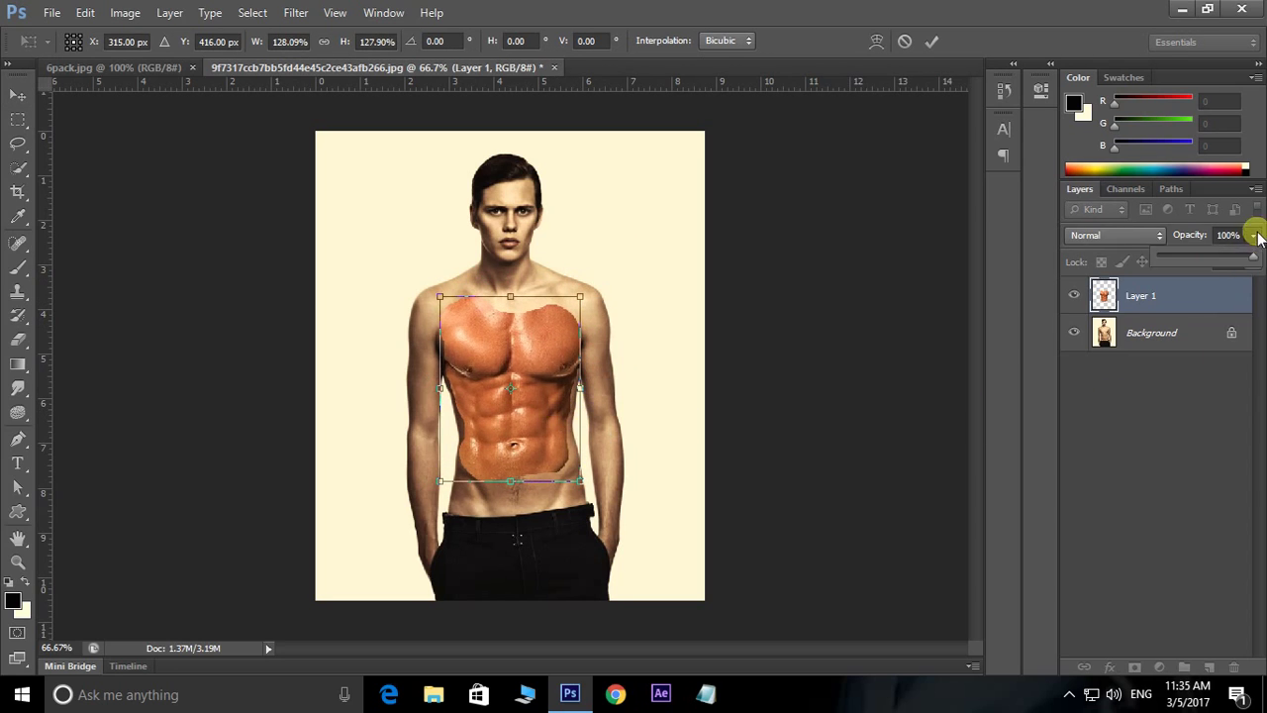
drag(1252, 260, 1224, 259)
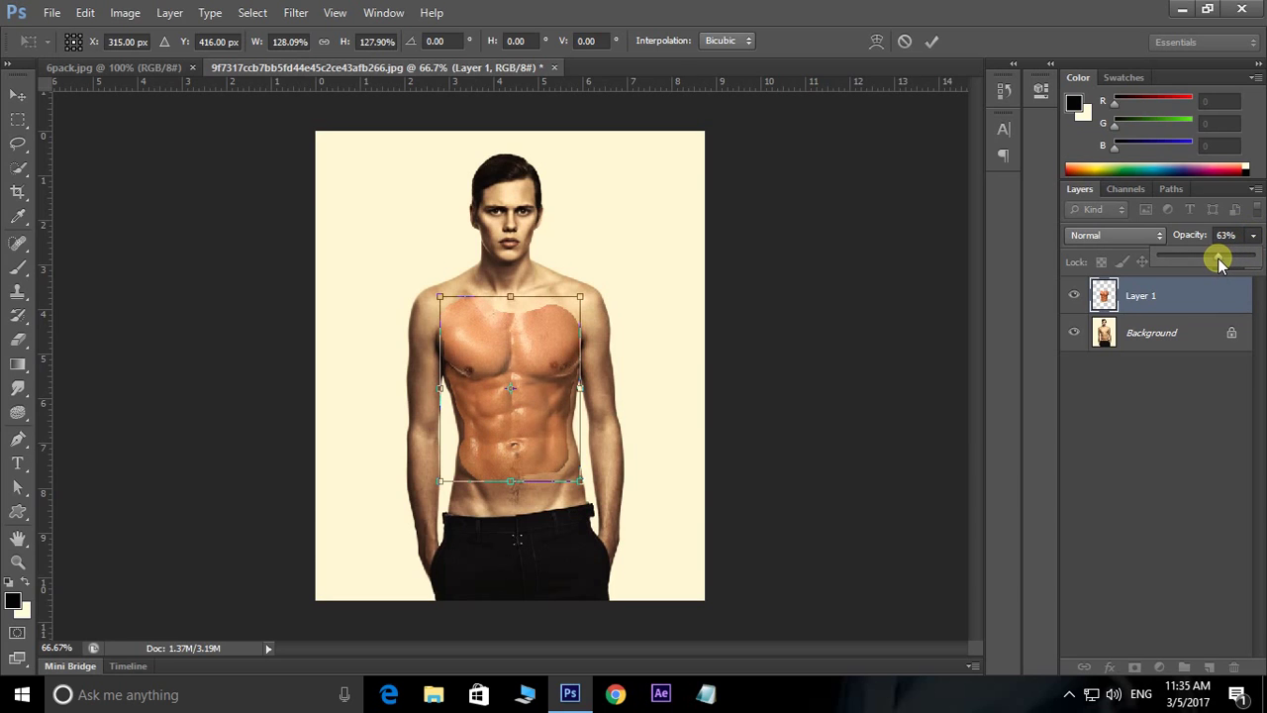
mouse_move(549, 430)
mouse_down()
mouse_move(581, 425)
mouse_move(556, 436)
mouse_up()
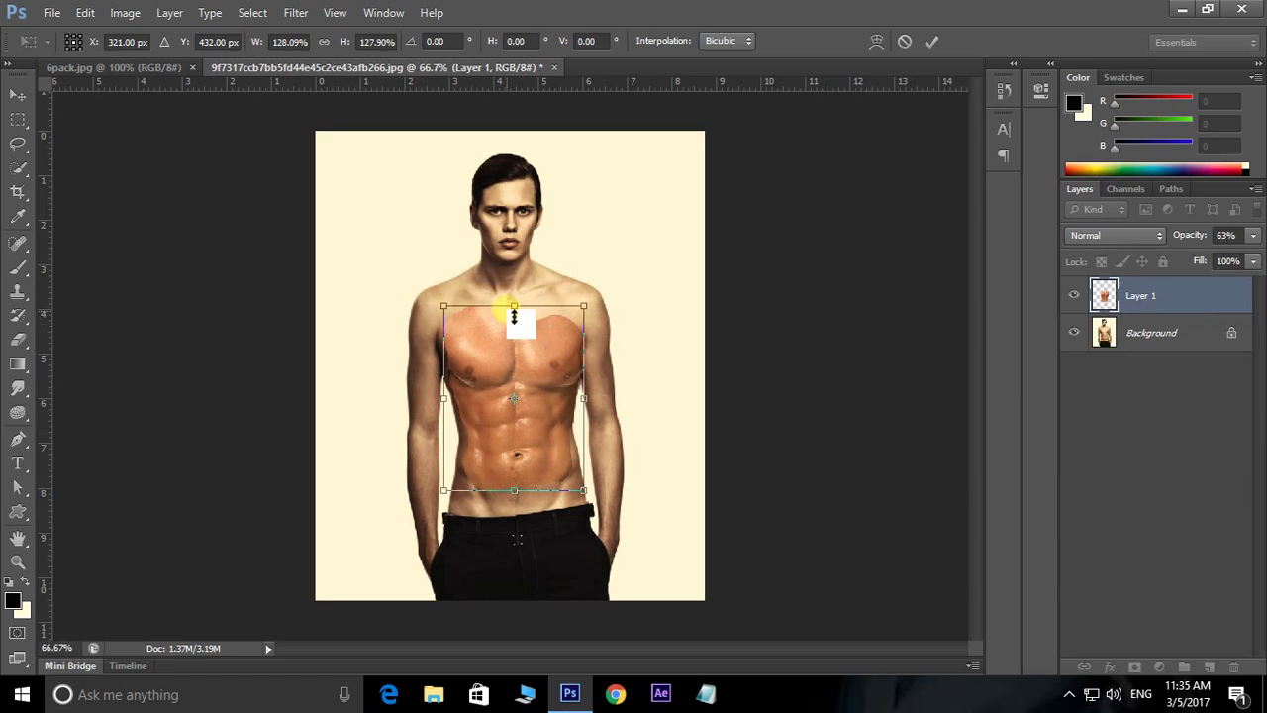
drag(519, 315, 525, 300)
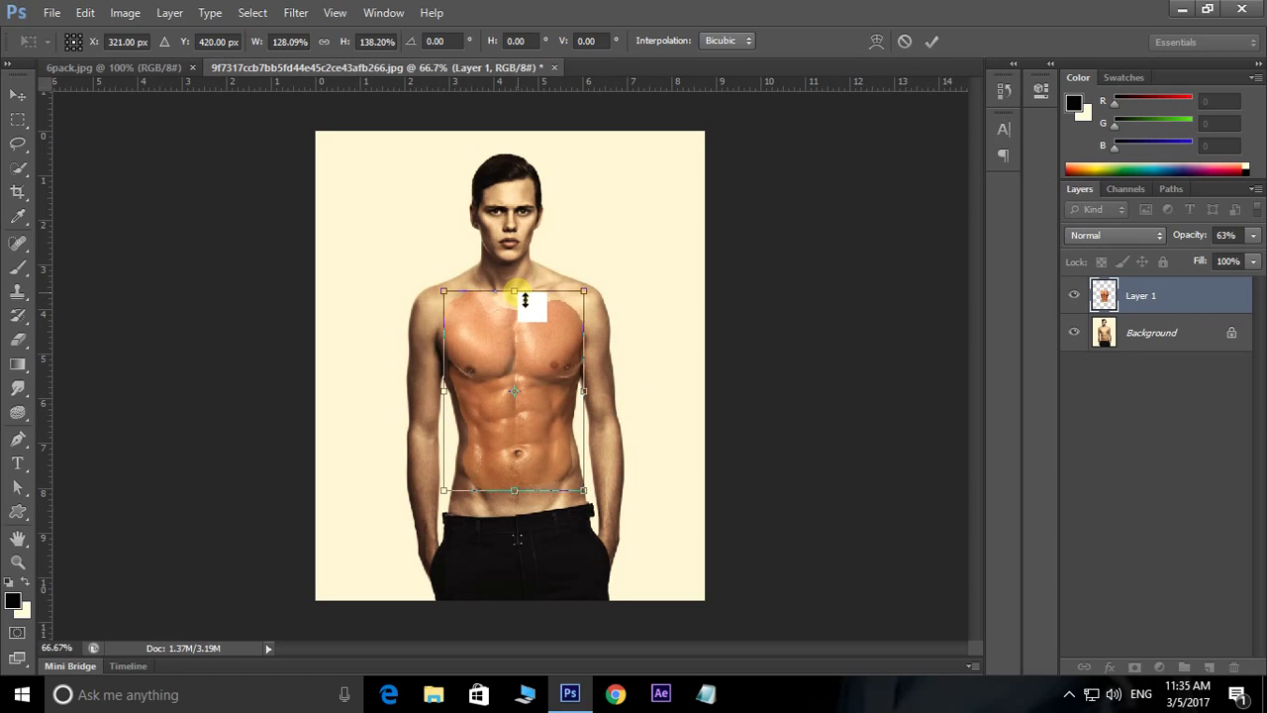
key(Return)
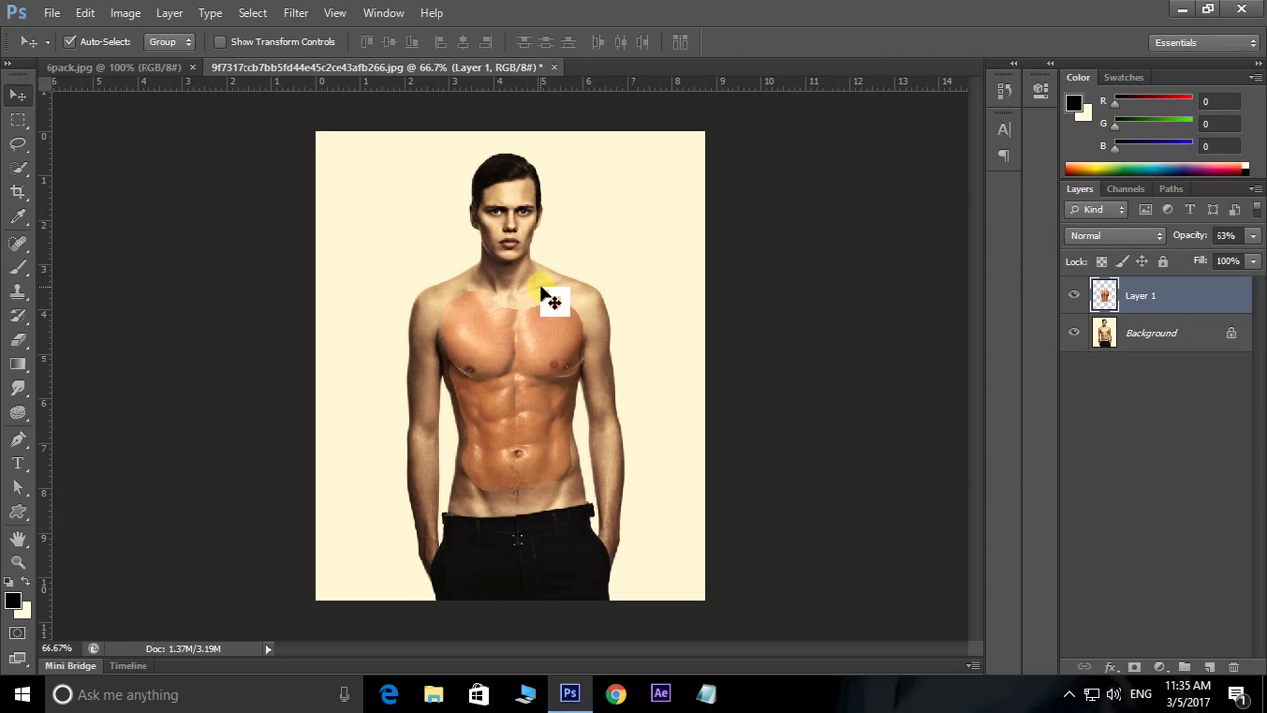
mouse_move(1253, 235)
mouse_down()
mouse_move(1224, 259)
mouse_move(1259, 257)
mouse_up()
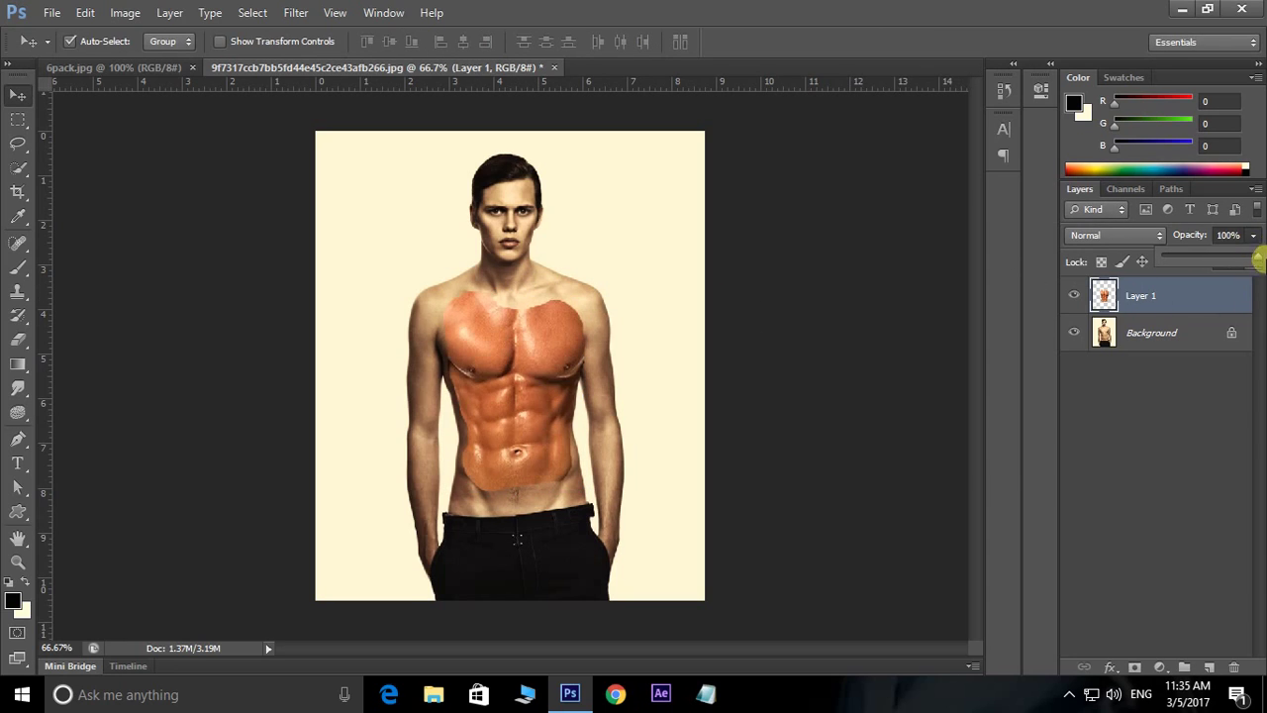
Convert the background into Layer 0 and duplicate it as Layer 0 copy
double_click(1164, 341)
click(823, 222)
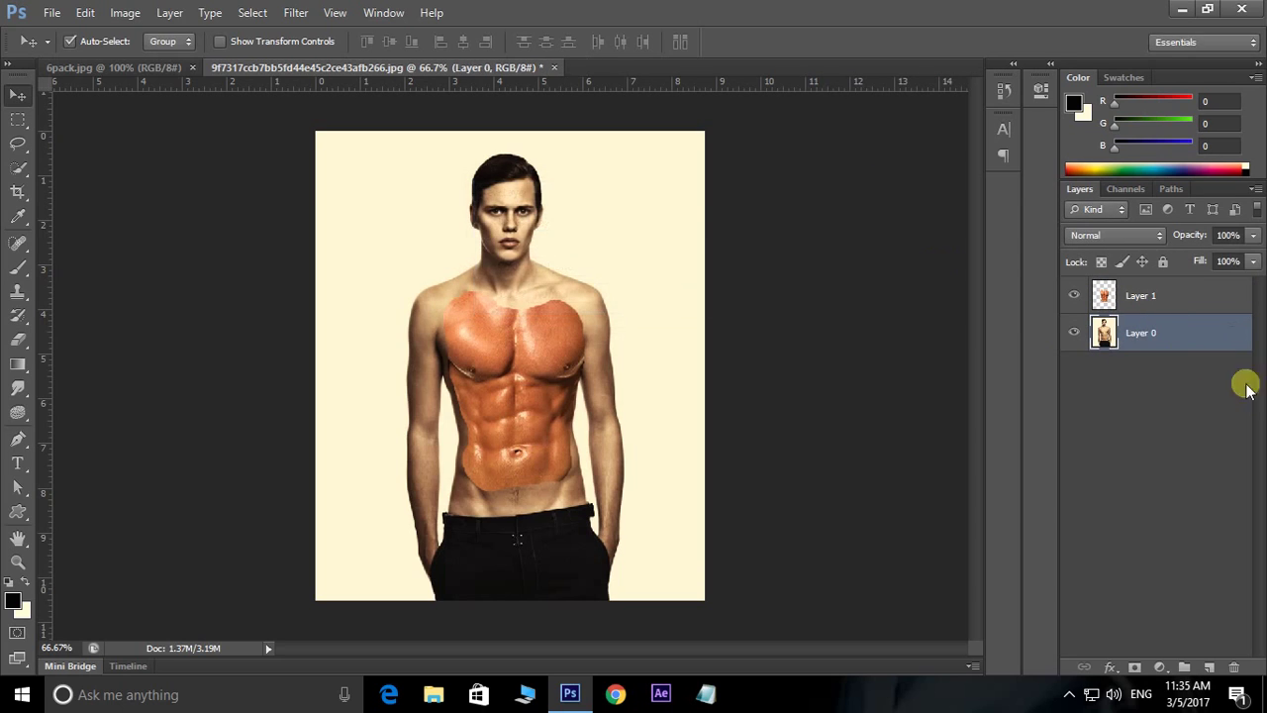
mouse_move(1138, 333)
mouse_down()
mouse_move(1179, 344)
mouse_move(1159, 356)
mouse_up()
click(1176, 465)
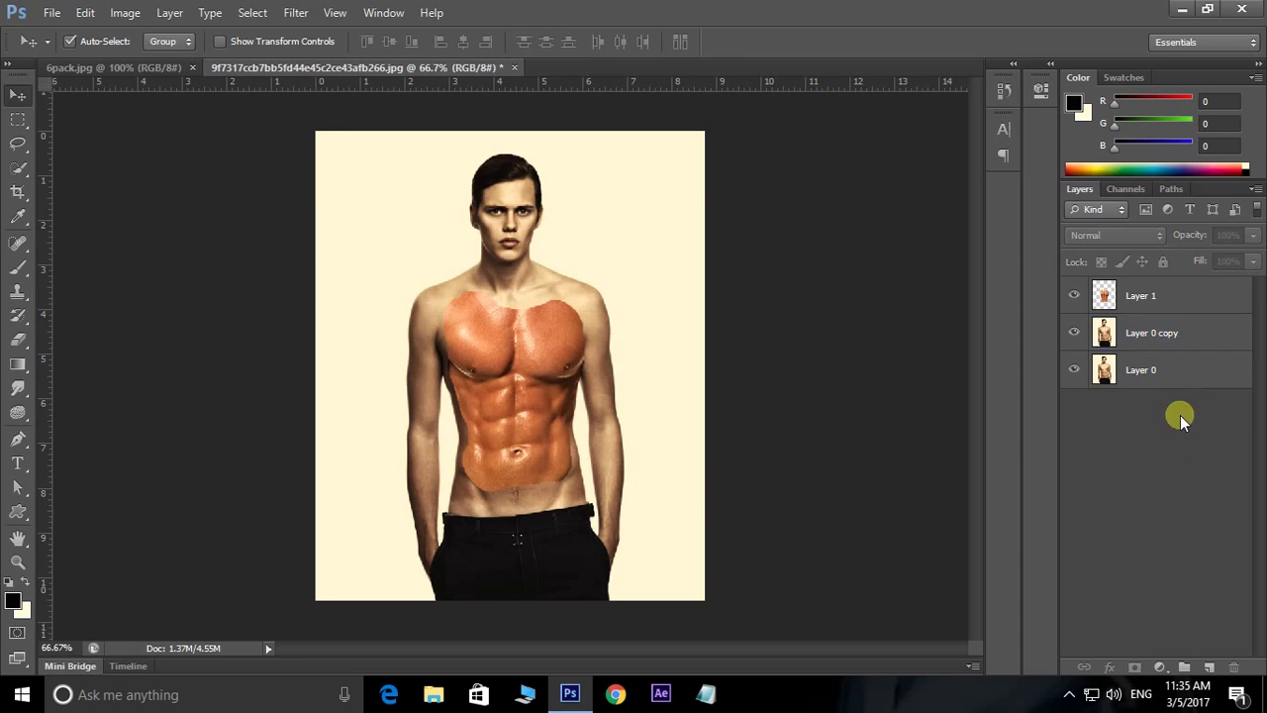
Load Layer 1's outline as a selection, hide Layer 1, and make Layer 0 copy active
drag(1153, 295, 568, 356)
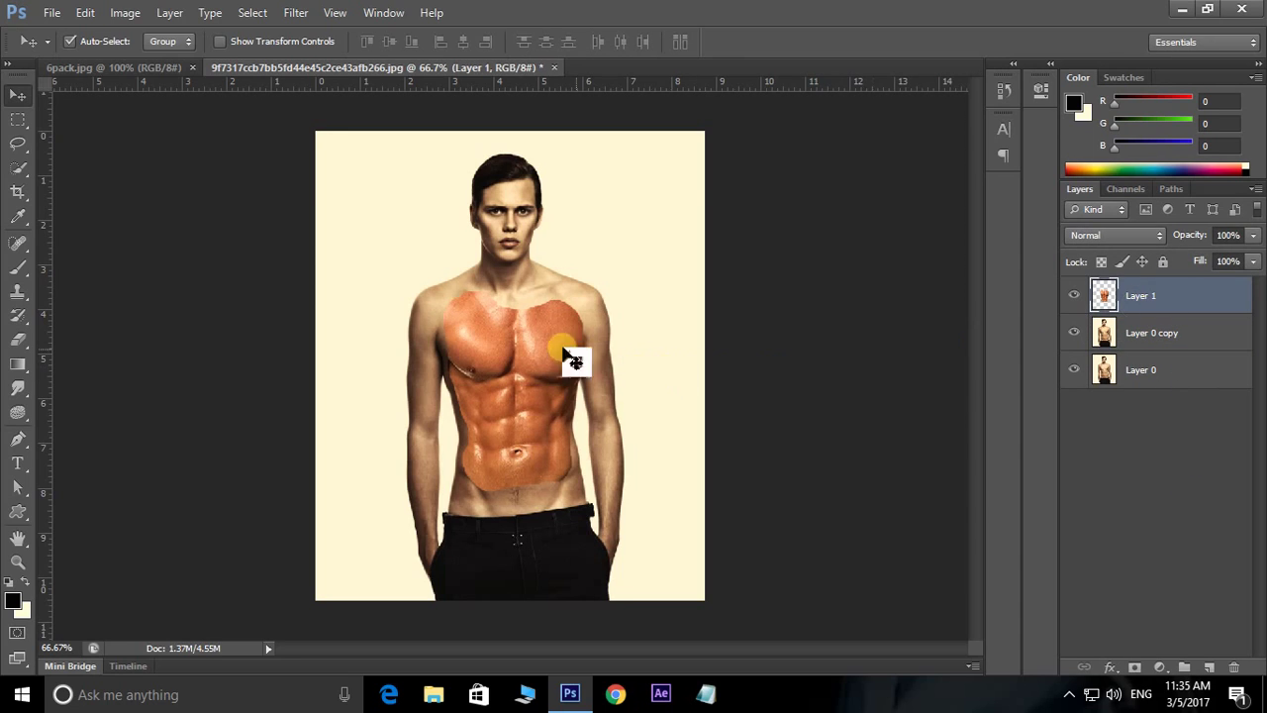
drag(563, 350, 1117, 302)
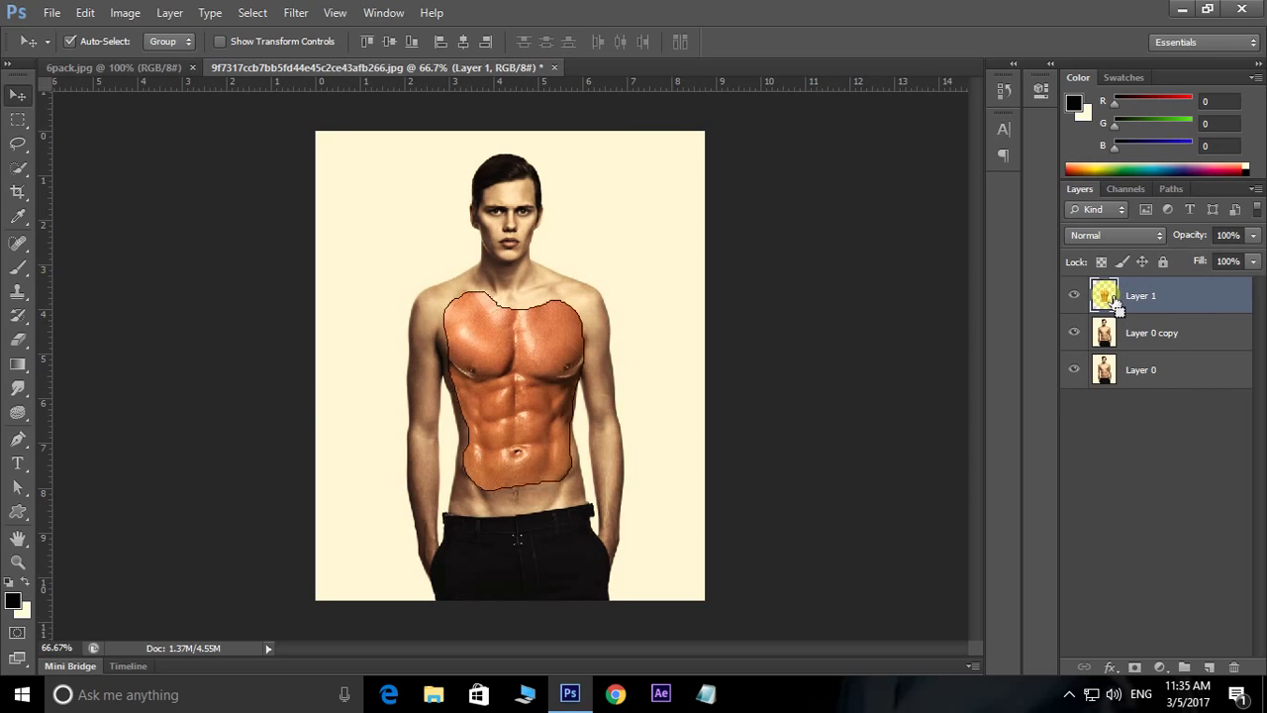
ctrl+click(1115, 302)
drag(1075, 297, 1079, 305)
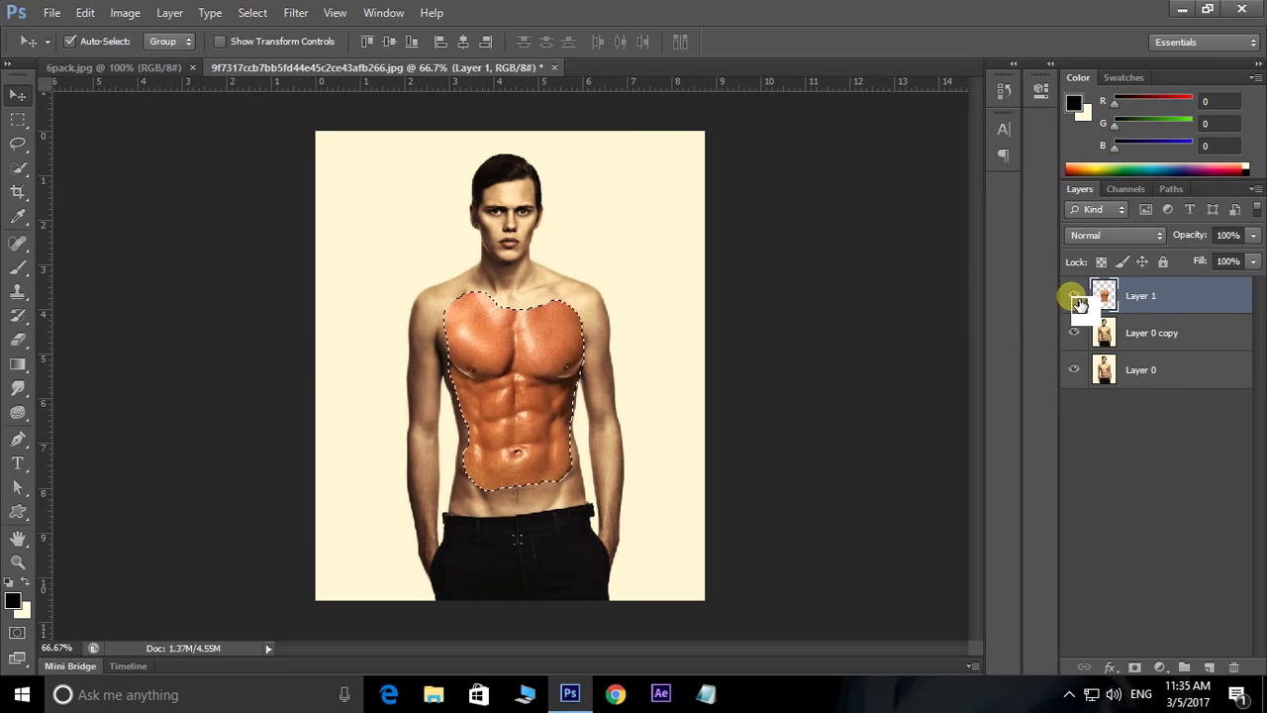
click(1075, 296)
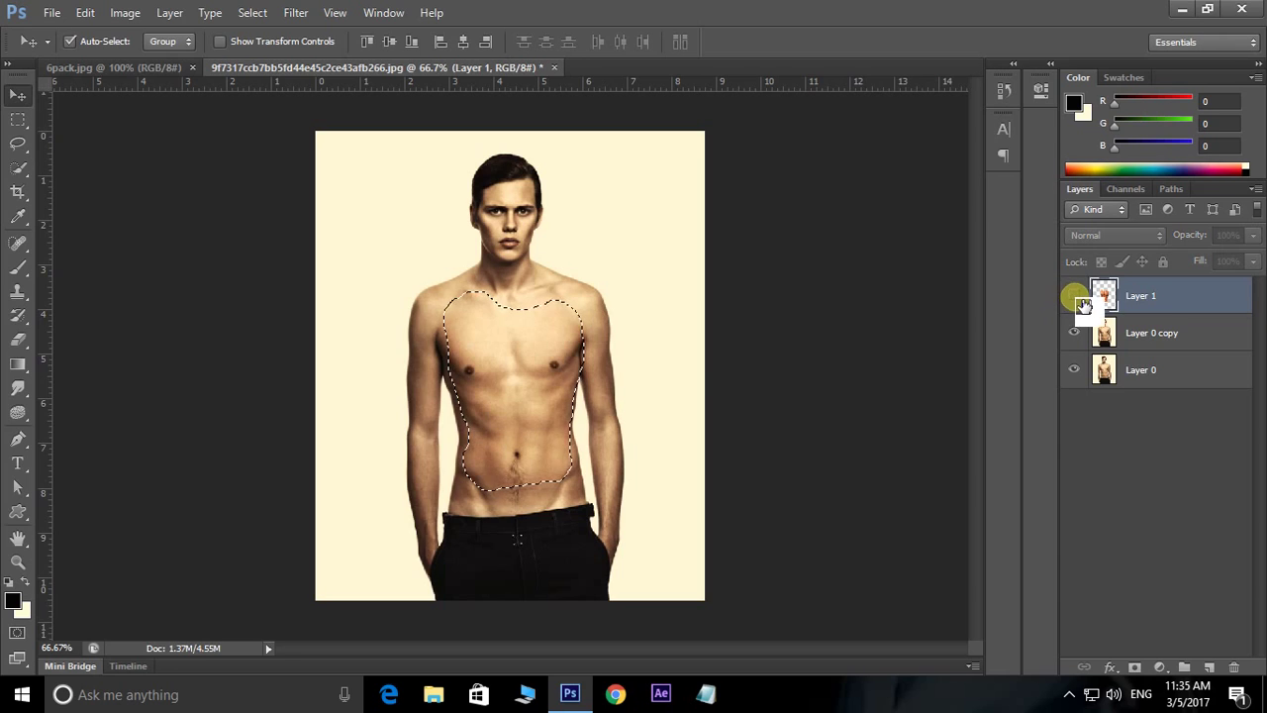
click(1170, 336)
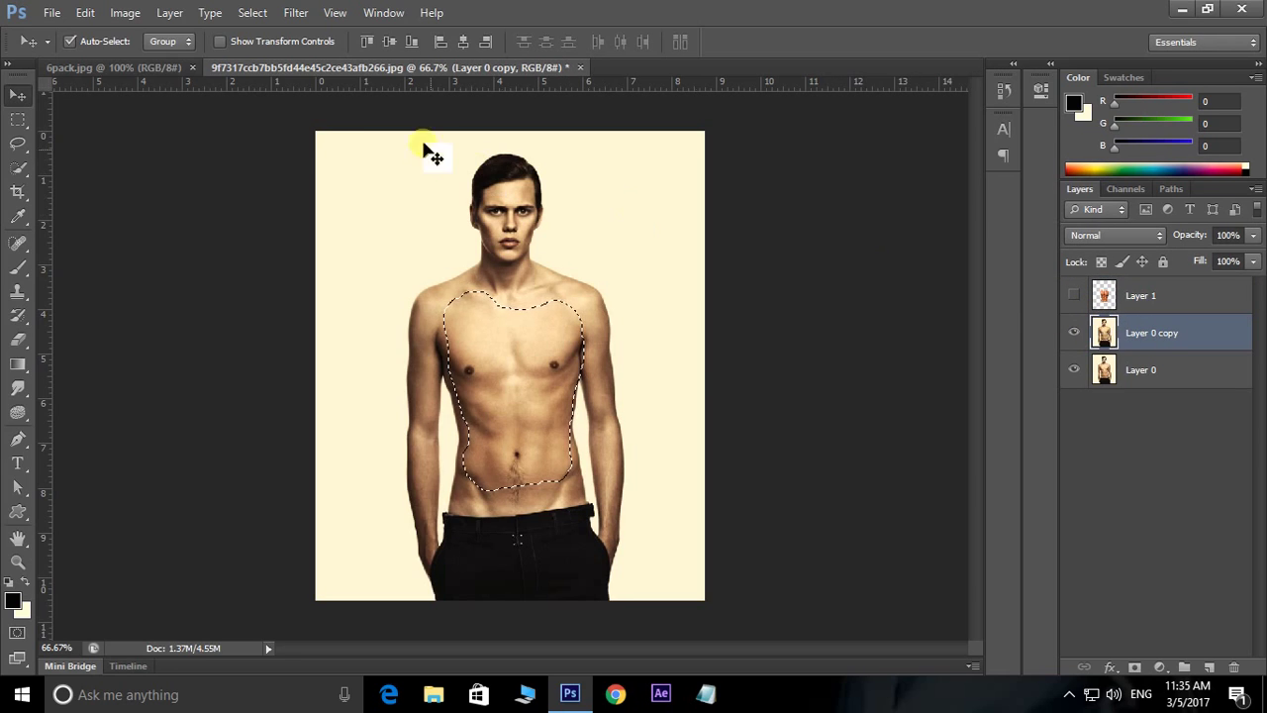
click(250, 11)
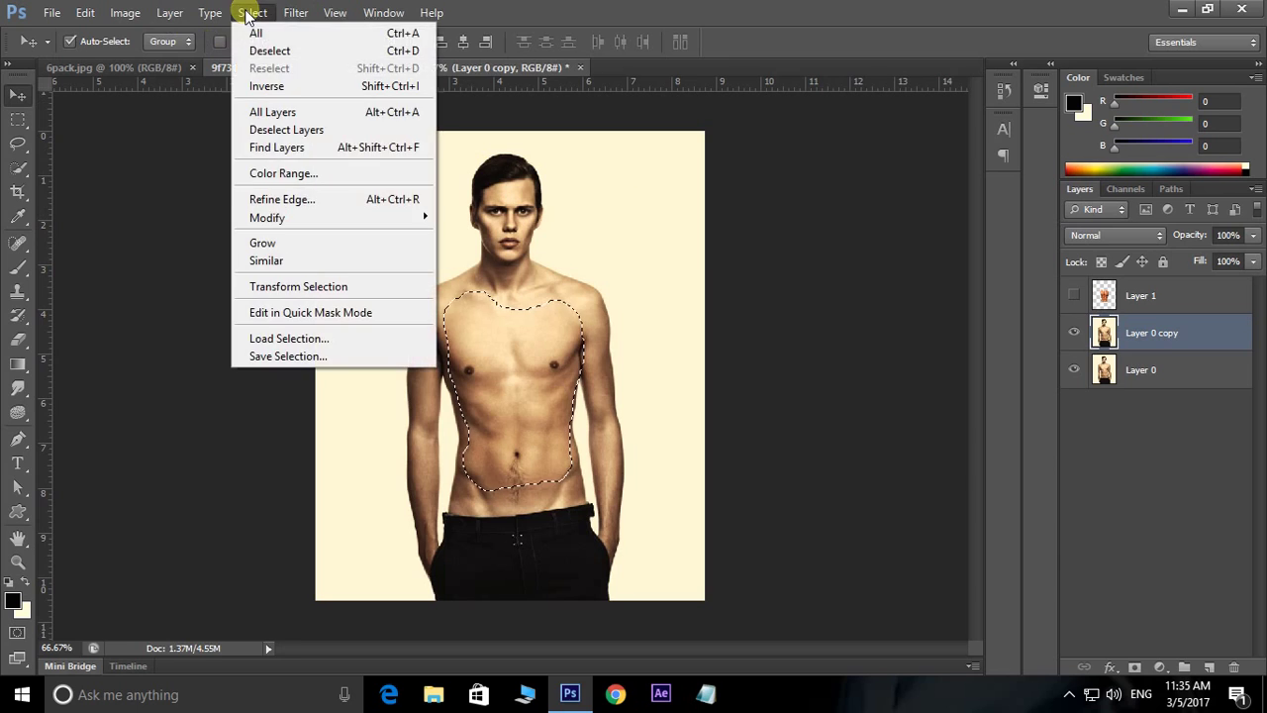
mouse_move(267, 217)
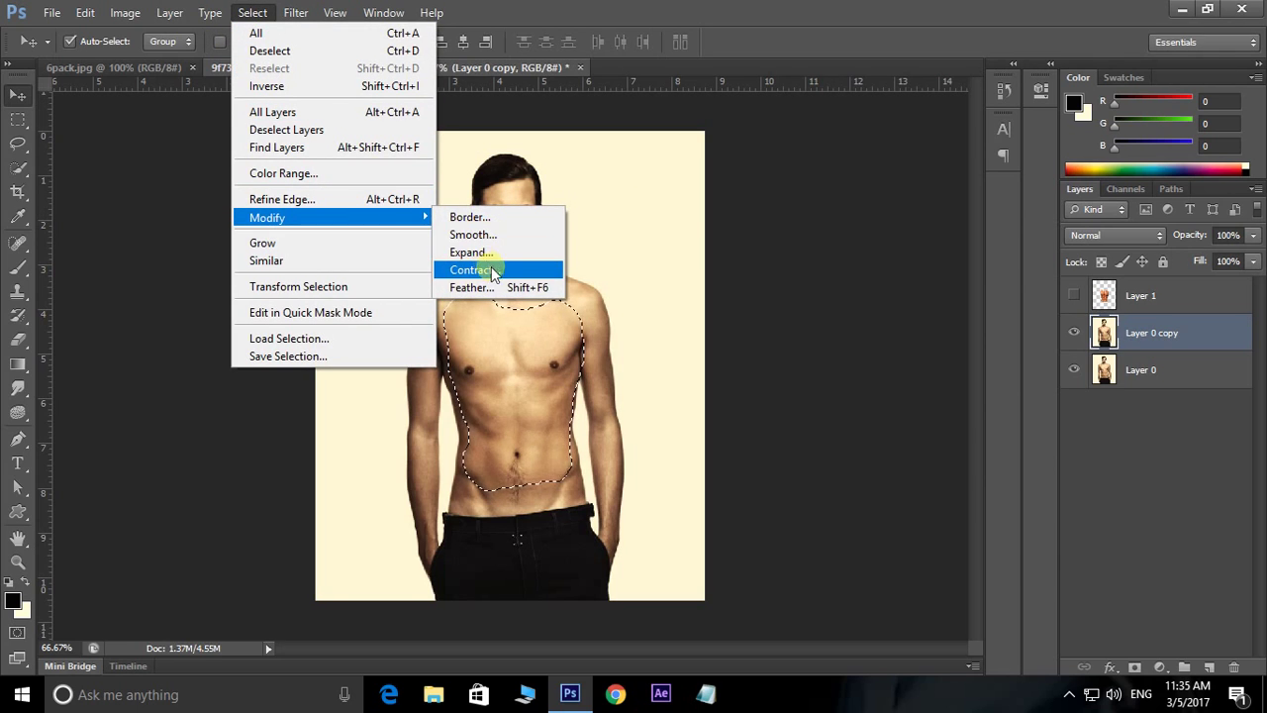
Contract the selection by 5 pixels, delete it from Layer 0 copy, and hide Layer 0
click(472, 270)
text(5)
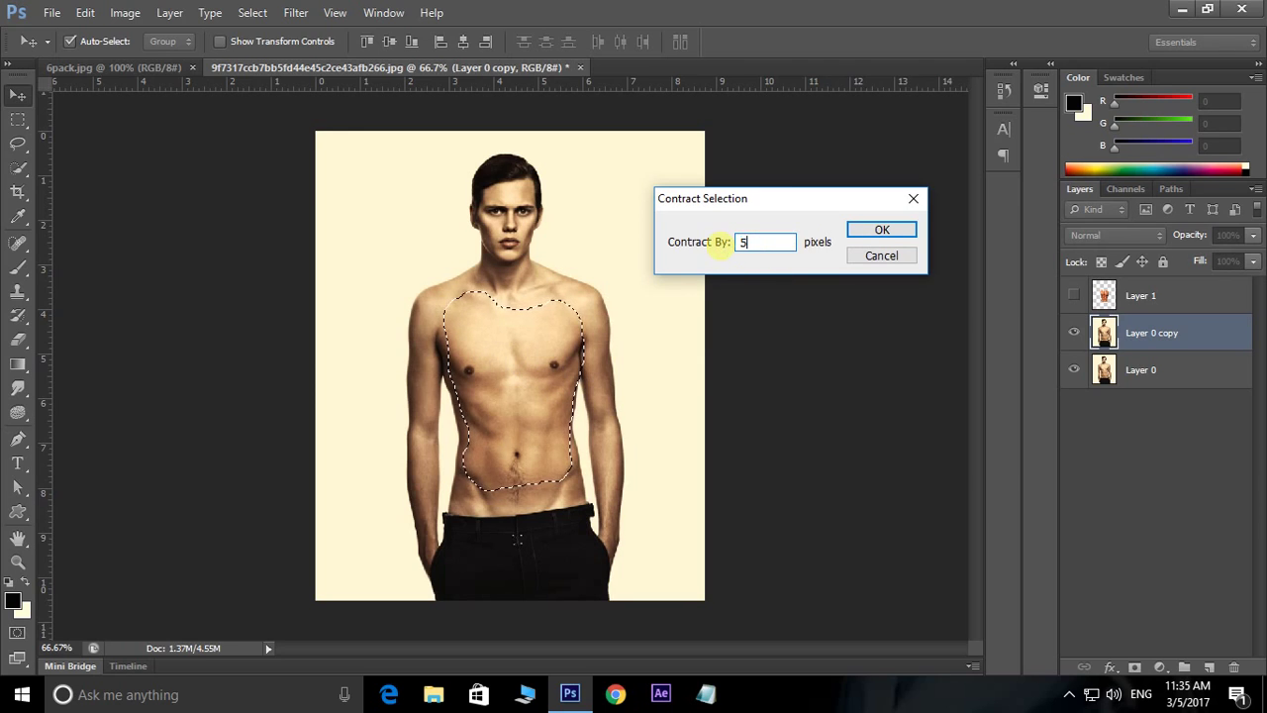
click(881, 230)
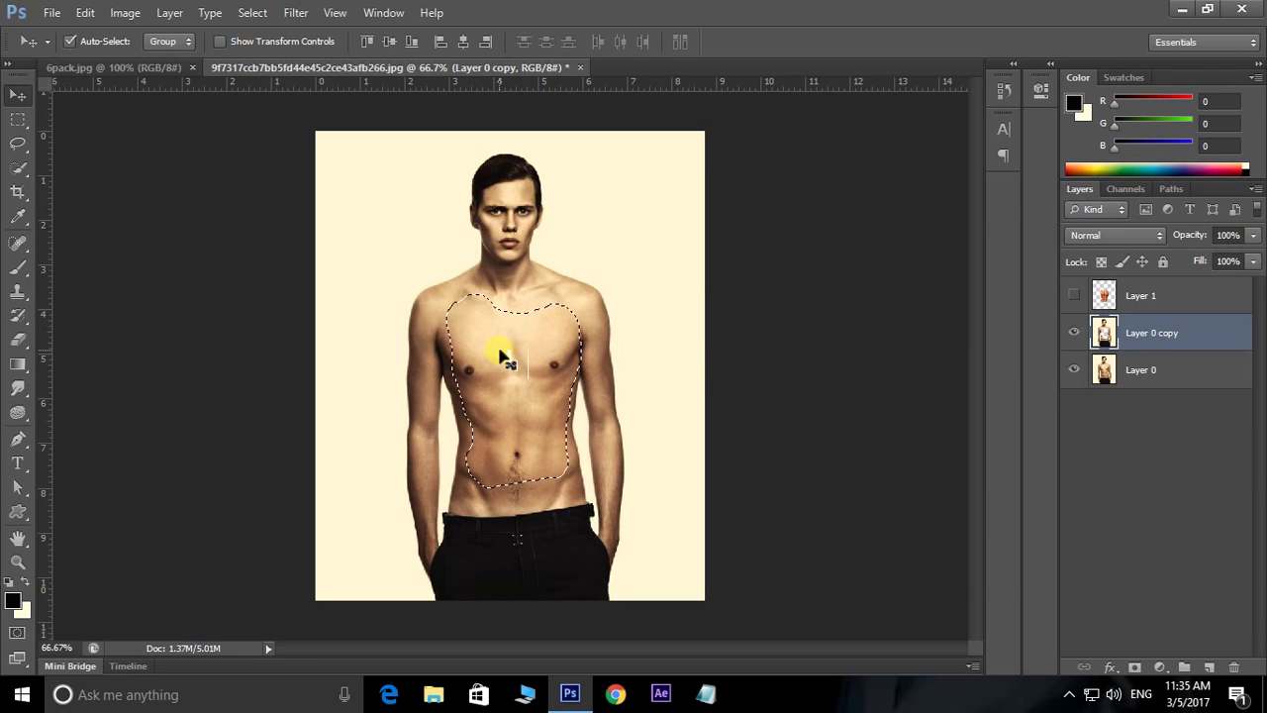
drag(1118, 337, 1081, 368)
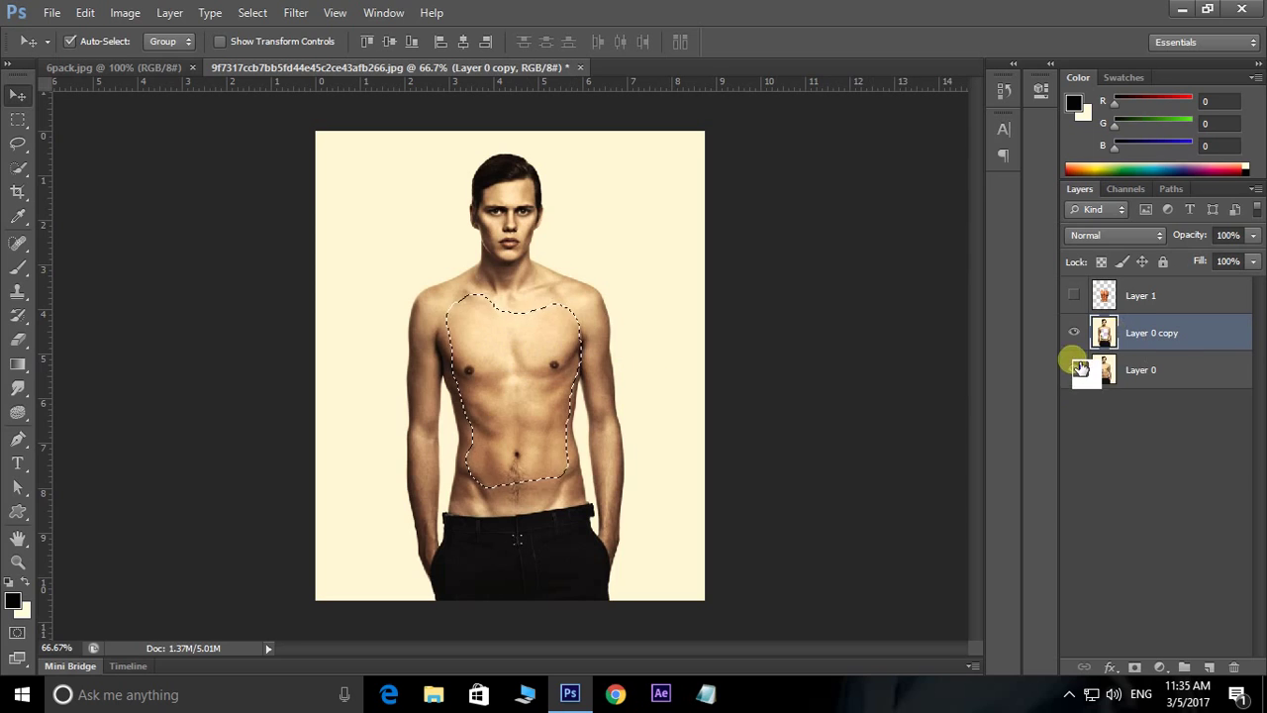
click(1074, 369)
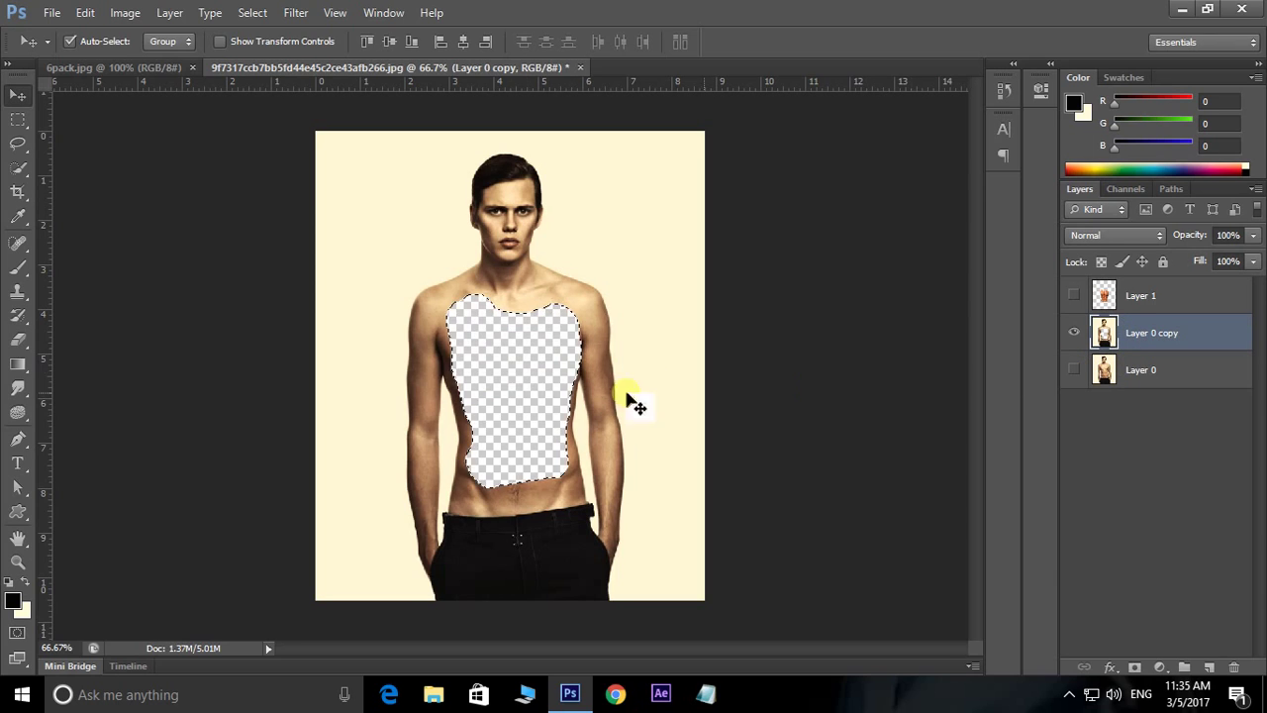
drag(1148, 334, 1152, 331)
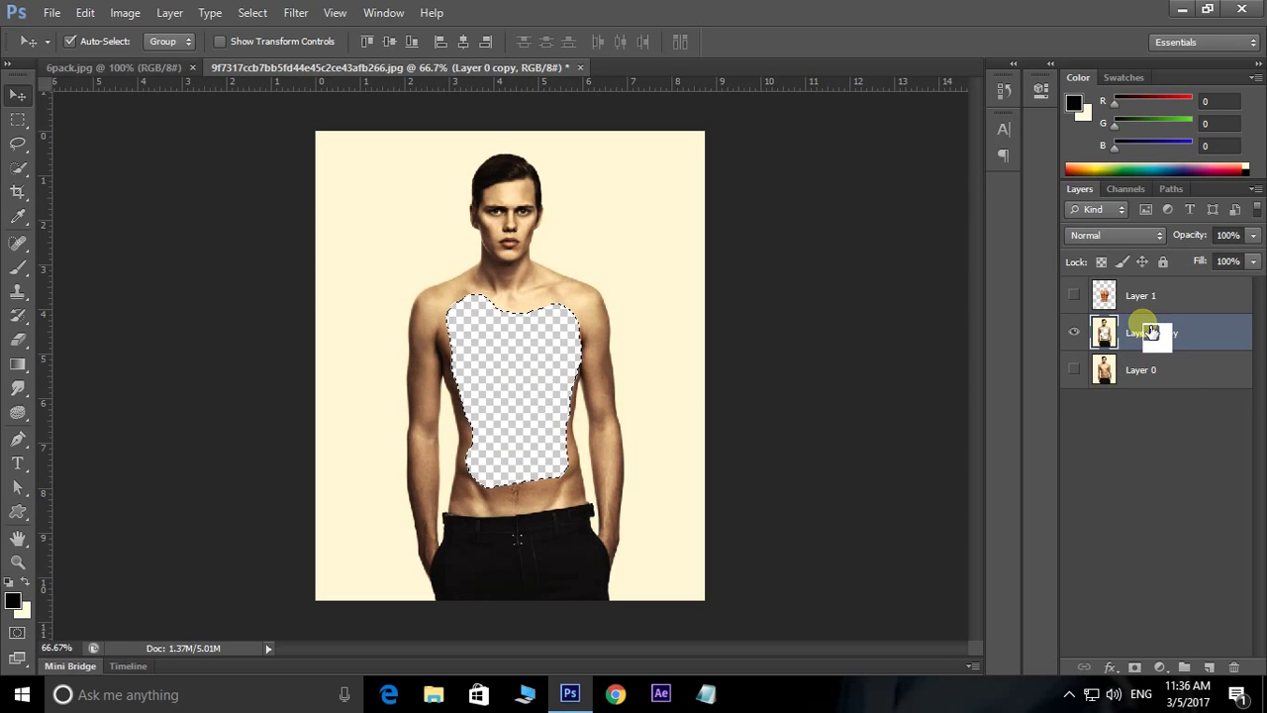
mouse_move(1151, 337)
mouse_down()
mouse_move(1152, 295)
mouse_move(1084, 304)
mouse_up()
Show Layer 1 again and select it together with Layer 0 copy
click(1074, 296)
click(1148, 296)
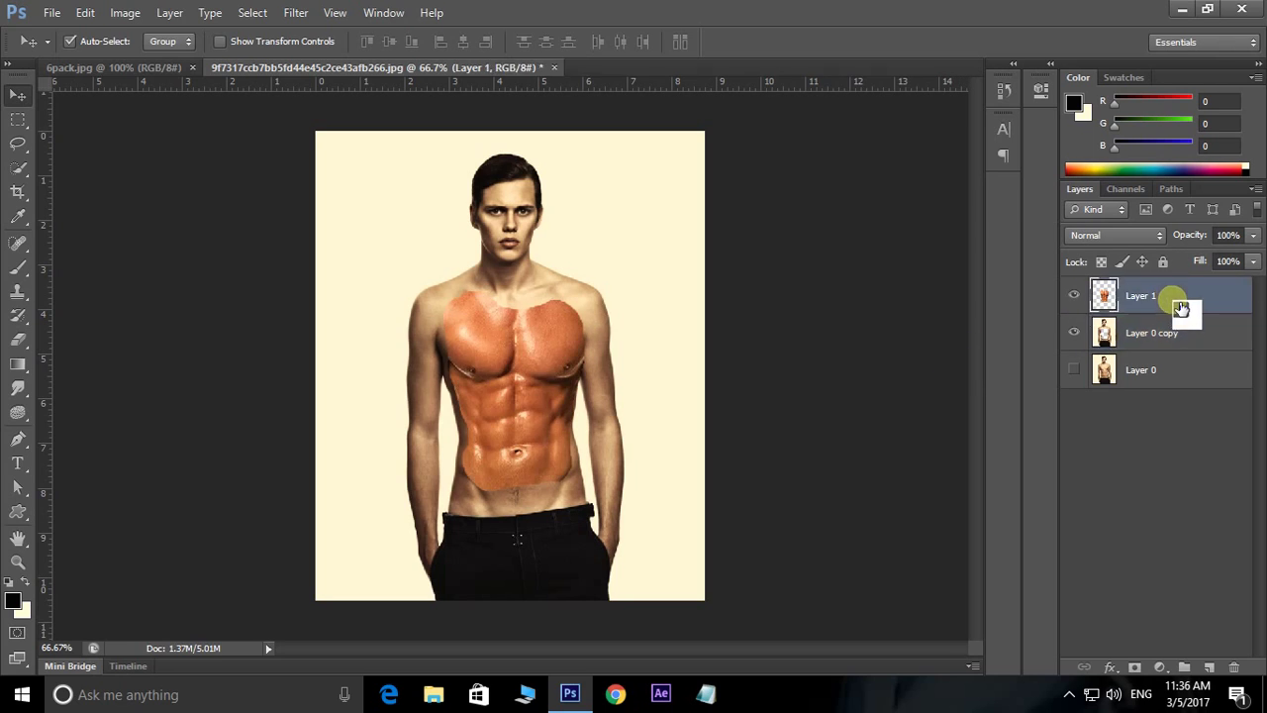
drag(1158, 298, 1163, 343)
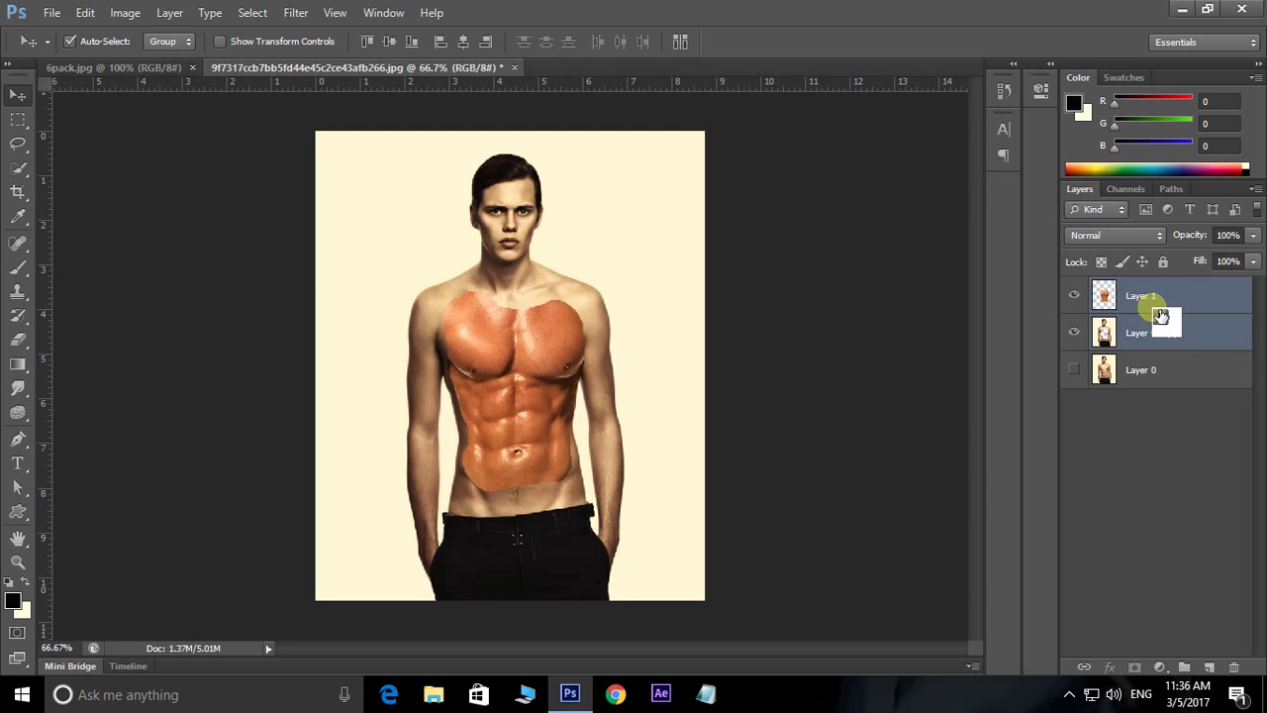
drag(1164, 333, 1166, 307)
Auto-Blend the two layers using Panorama with Seamless Tones and Colors
click(87, 12)
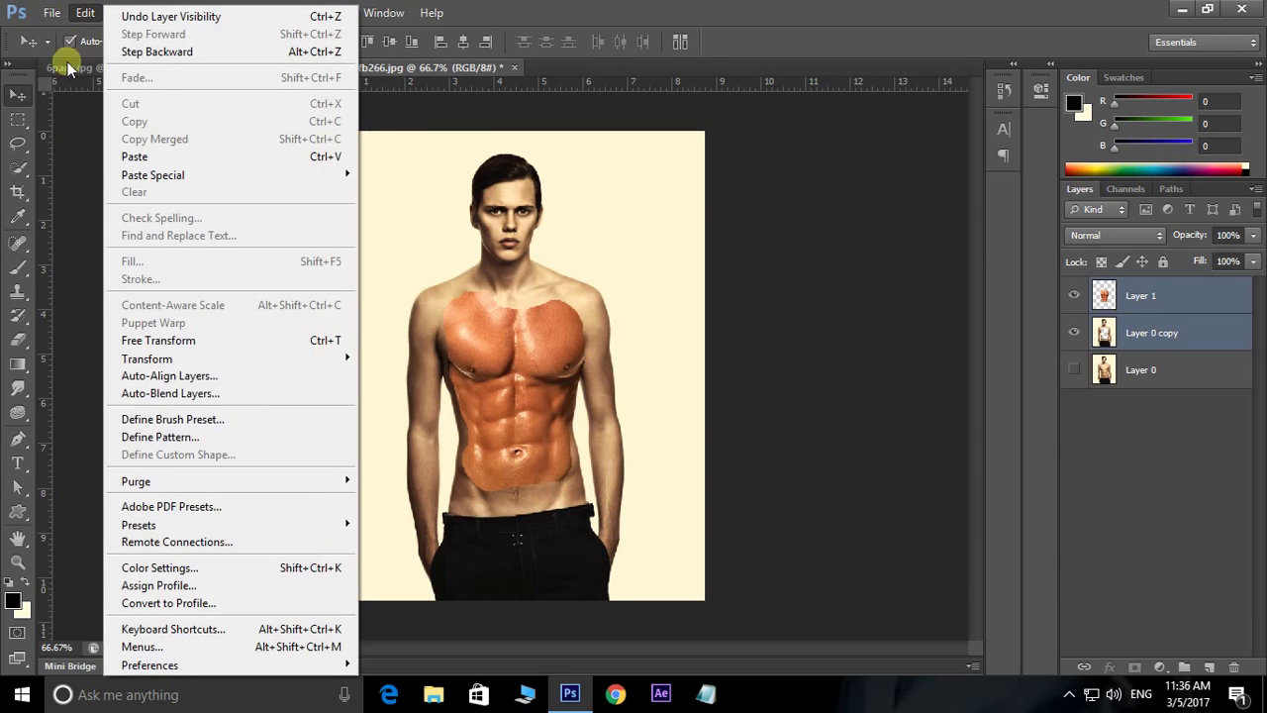
click(177, 394)
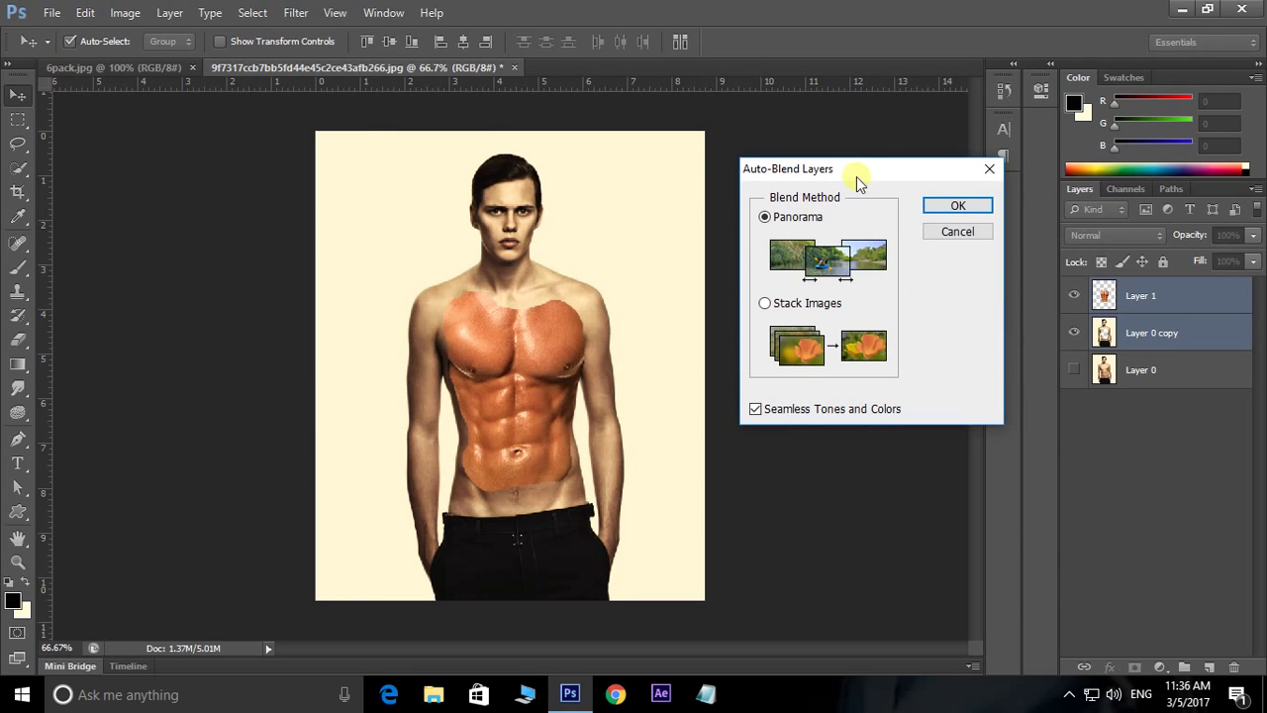
drag(857, 176, 879, 172)
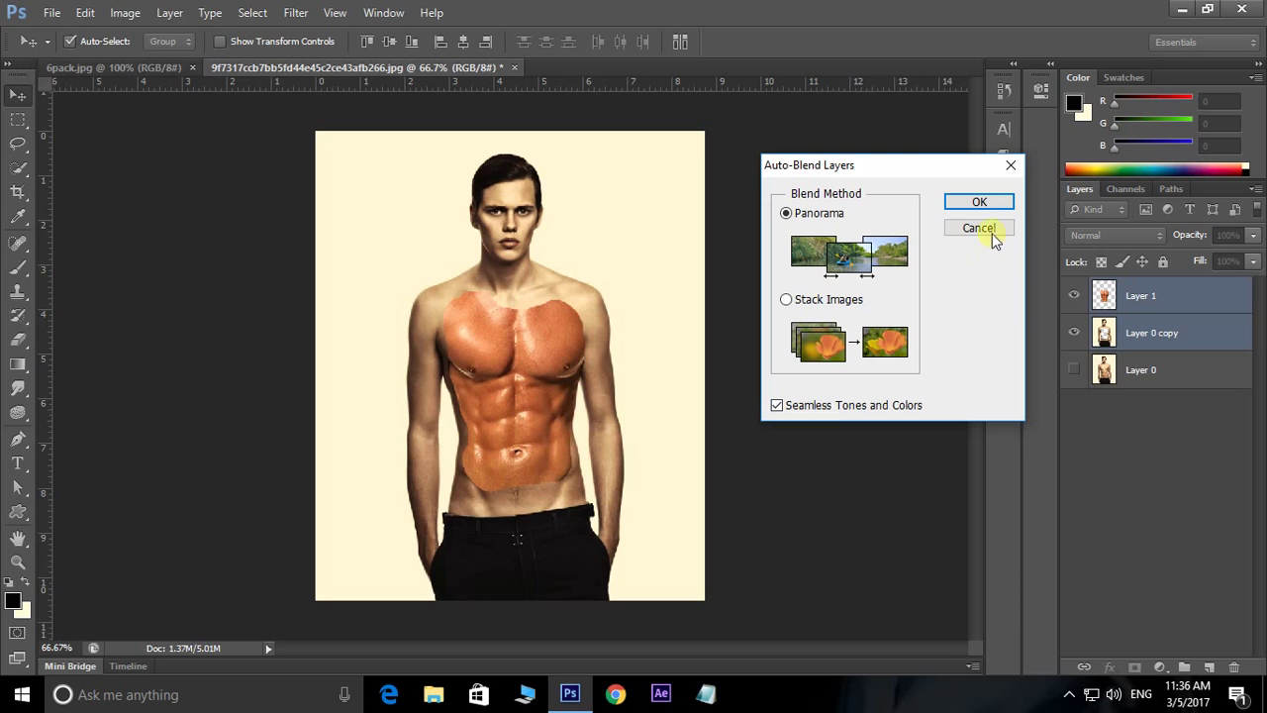
click(979, 203)
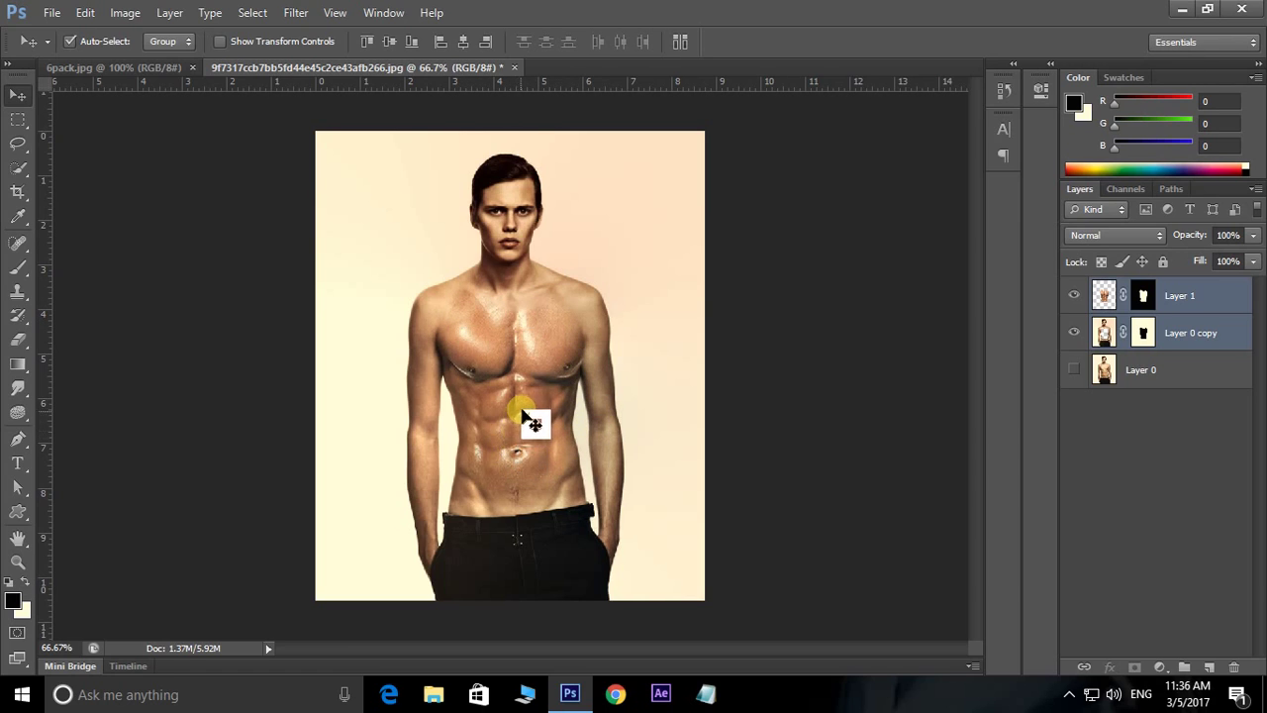
Group Layer 1 and Layer 0 copy into Group 1
click(1155, 458)
mouse_move(1143, 295)
mouse_down()
mouse_move(1183, 337)
mouse_move(1180, 302)
mouse_move(1195, 340)
mouse_up()
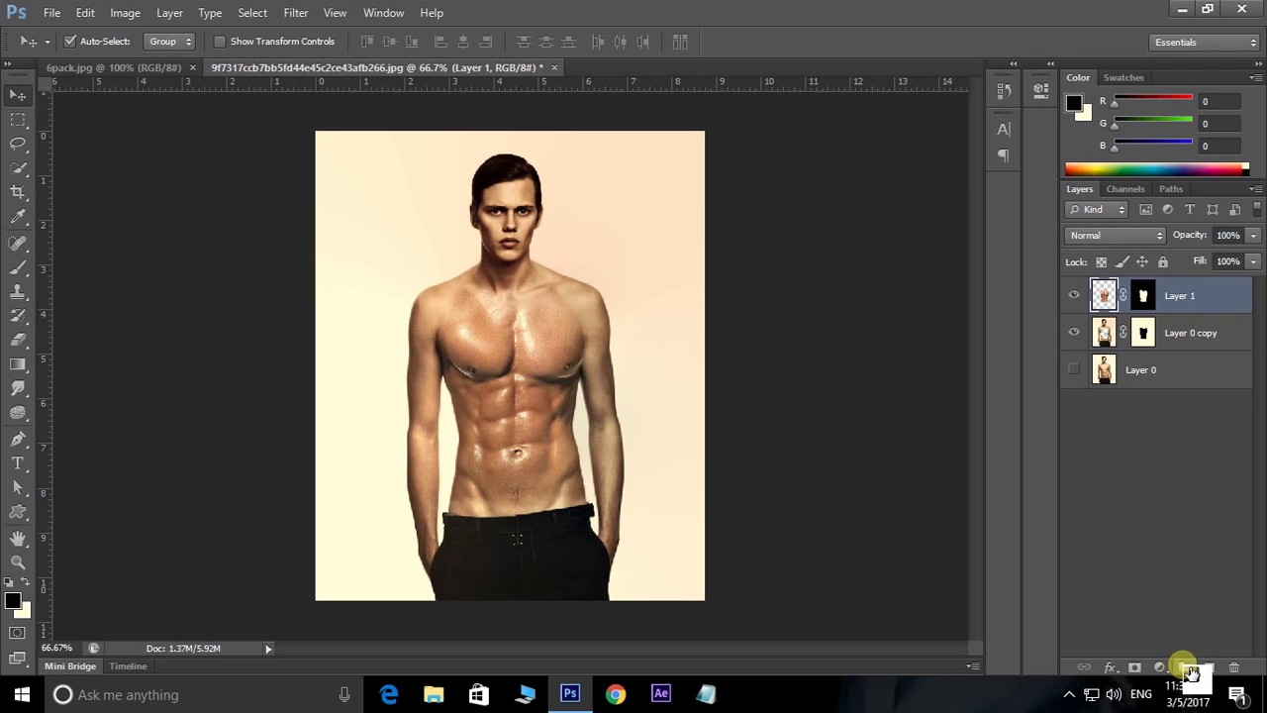
drag(1195, 340, 1184, 668)
drag(1183, 356, 1117, 299)
drag(1080, 337, 1083, 325)
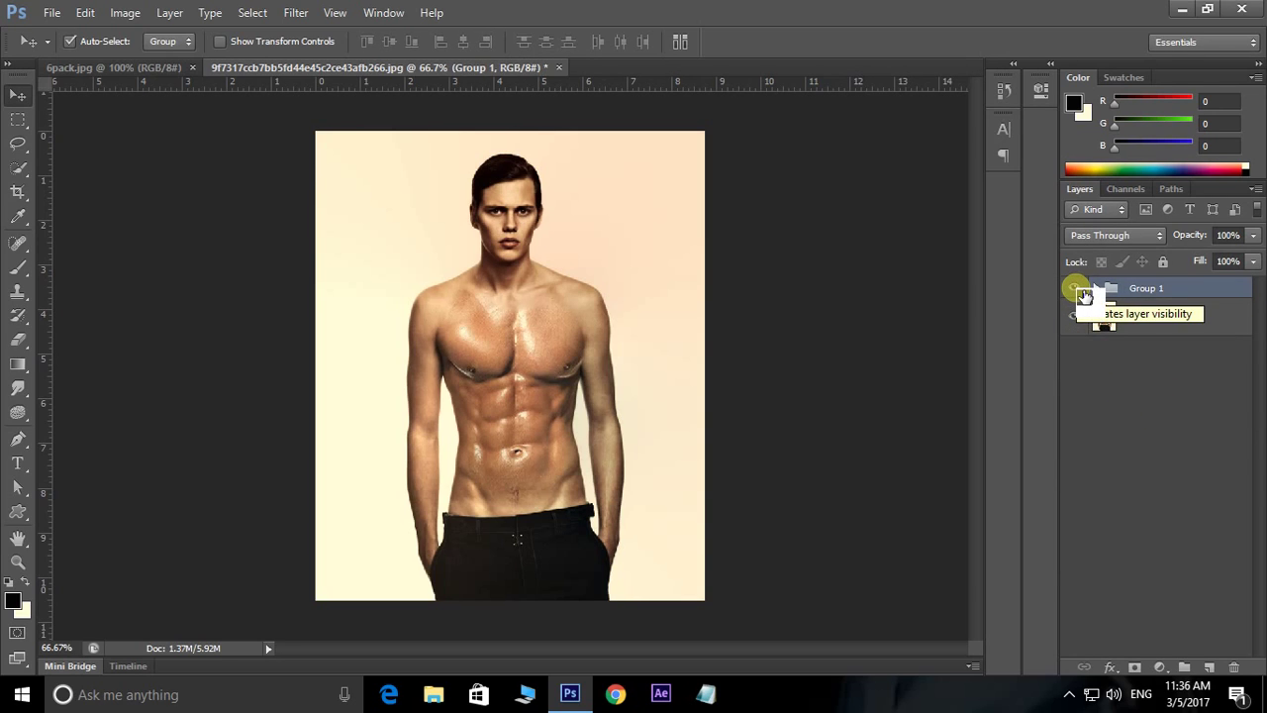
Toggle Group 1's visibility repeatedly to compare before and after, ending with it shown
click(1082, 291)
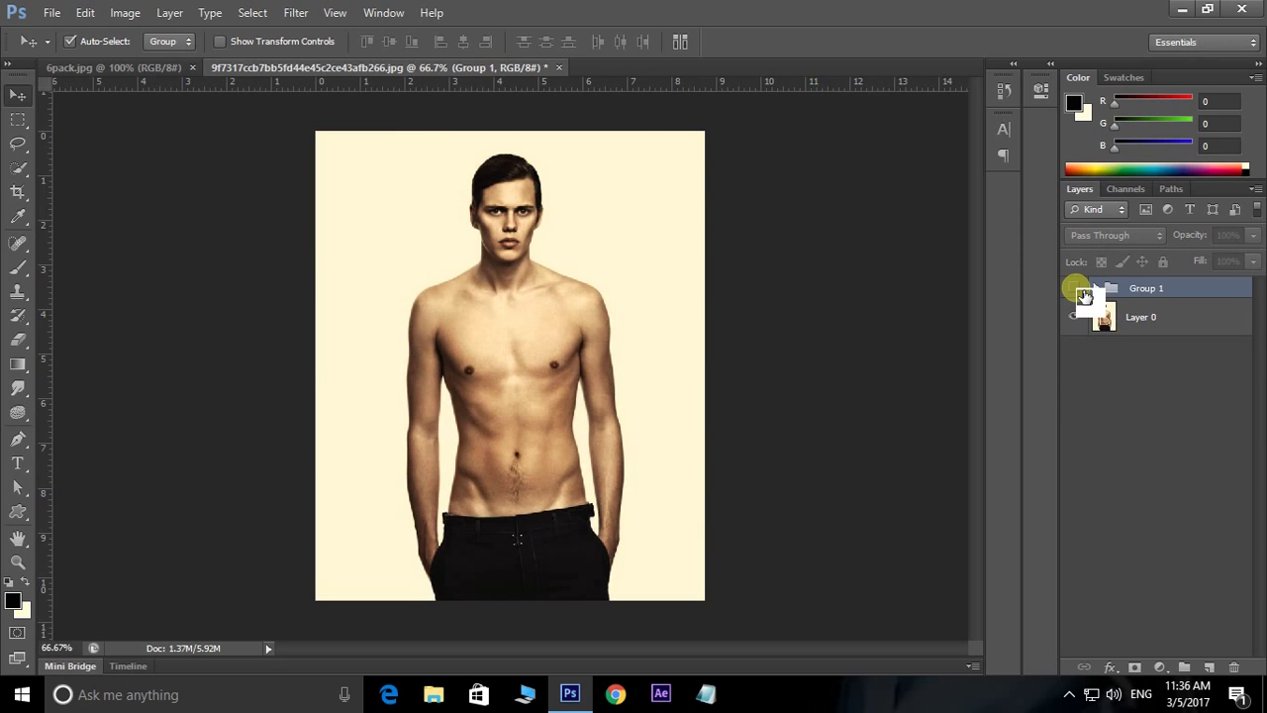
click(1083, 291)
click(1083, 291)
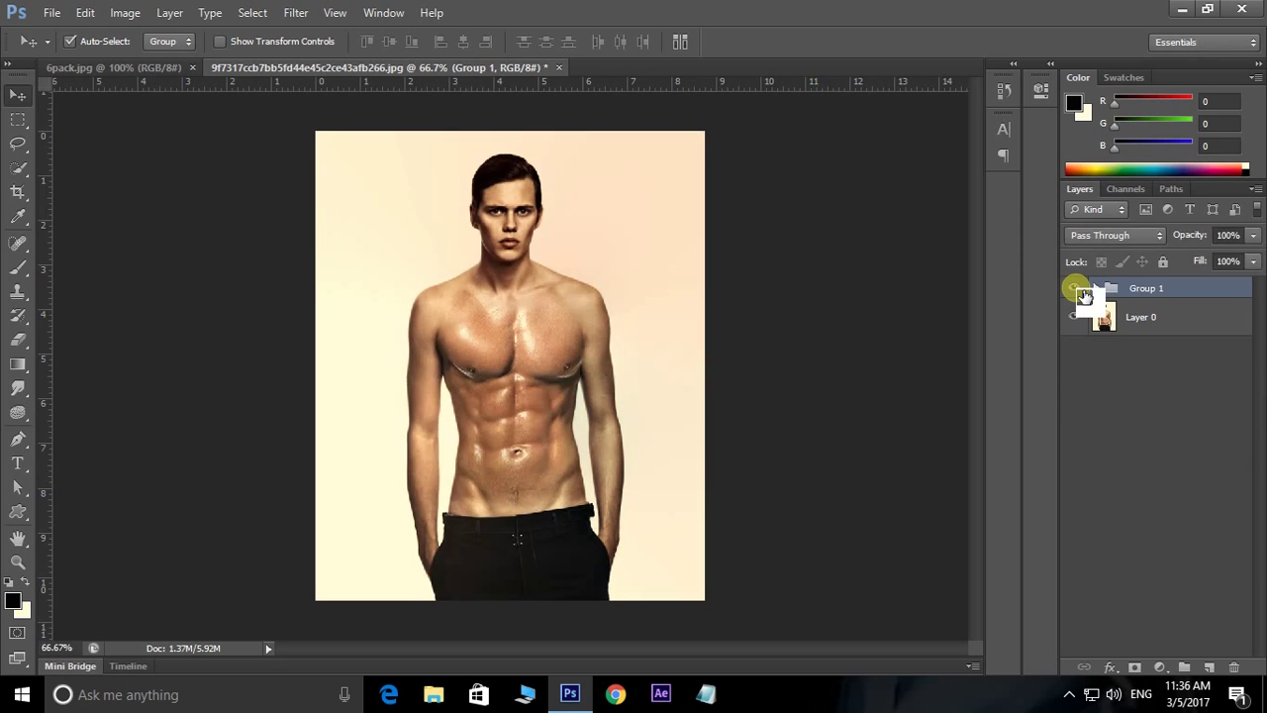
click(1083, 291)
click(1083, 291)
click(1083, 291)
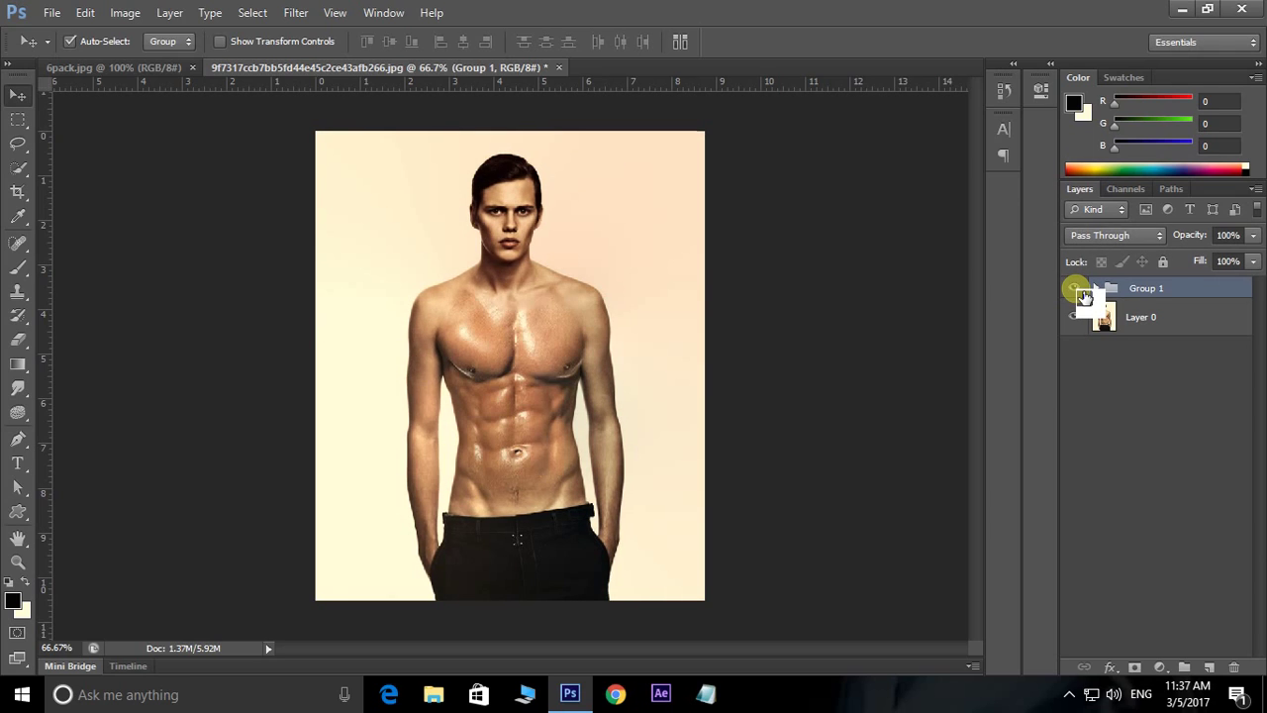